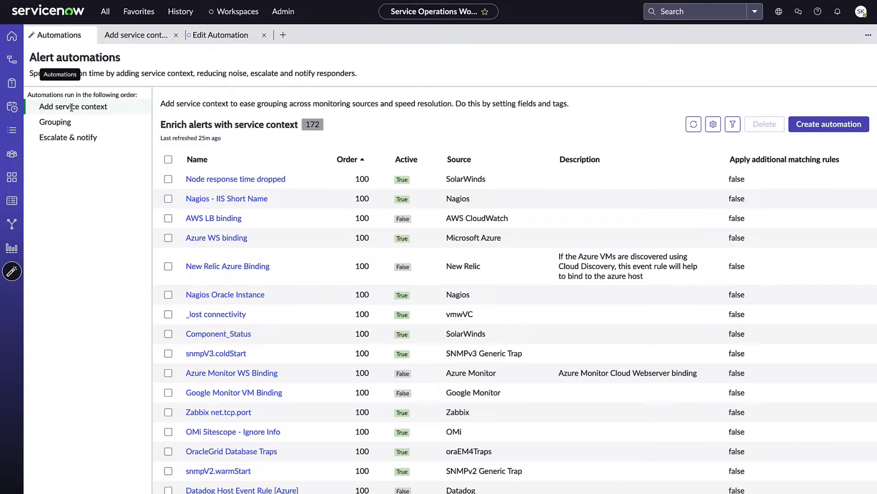
Browse the Enrich alerts list to show the 172 Add service context automations.
click(87, 106)
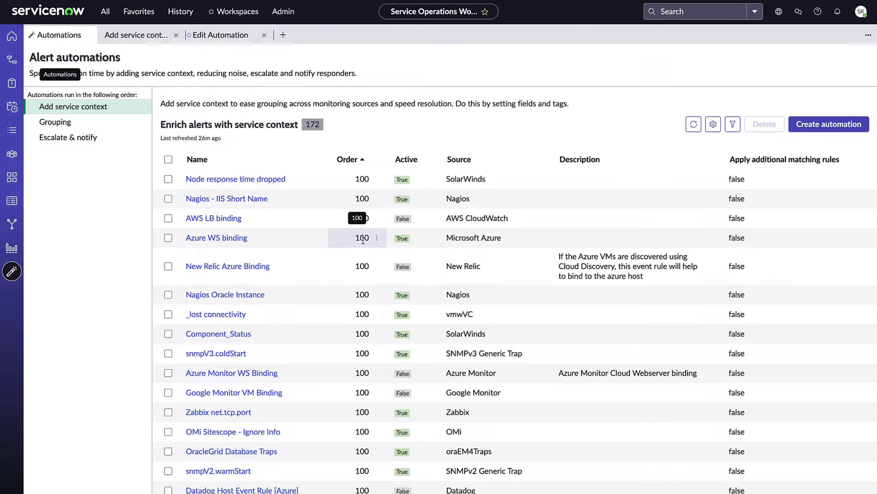
scroll(360, 259, down, 3)
scroll(359, 259, down, 1)
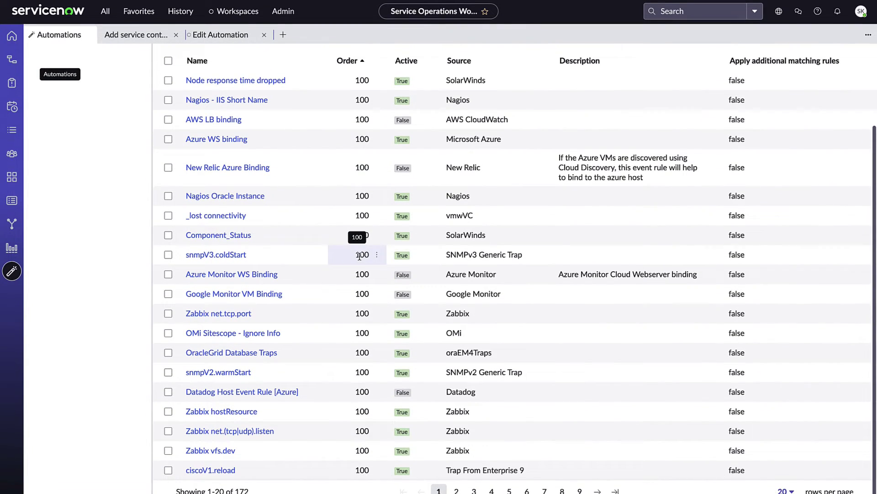
scroll(360, 256, up, 4)
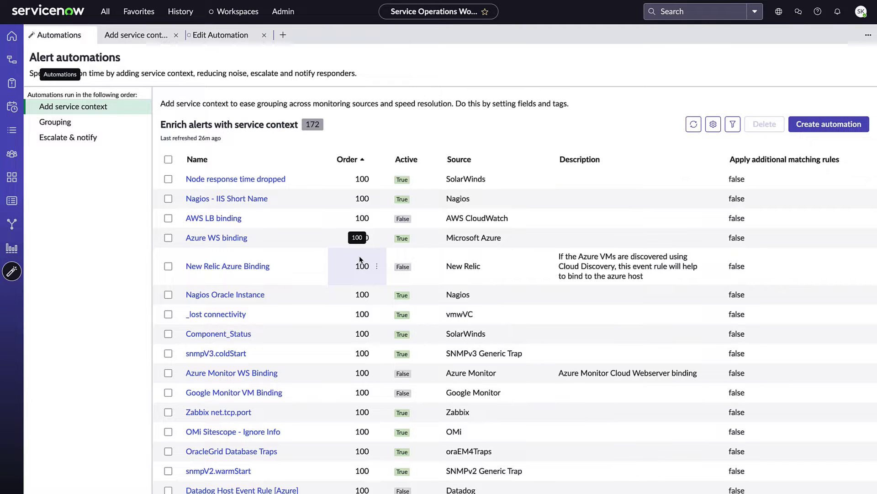
click(94, 107)
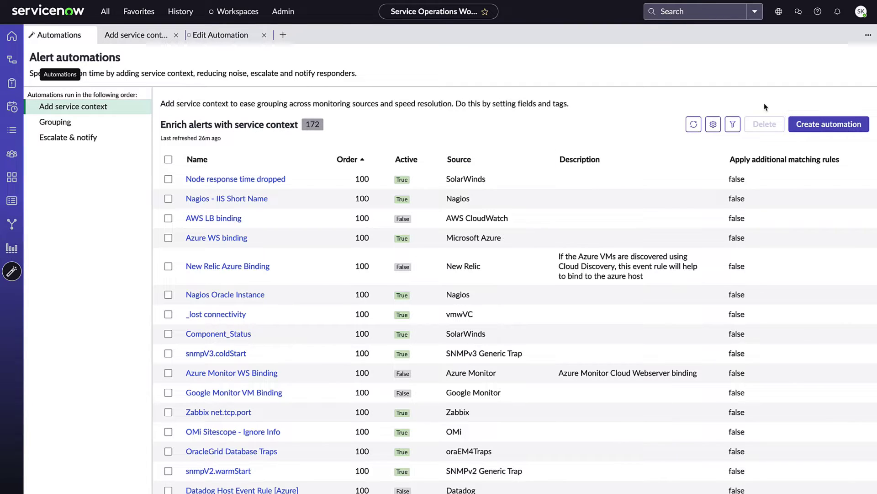
Start a new service context automation and extract from internal_name, previewing event 3 of 17.
click(840, 126)
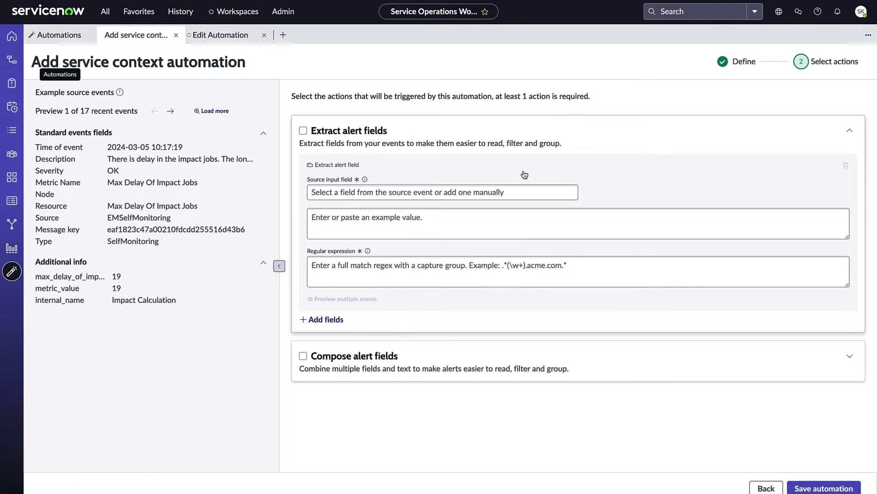
click(171, 111)
click(170, 111)
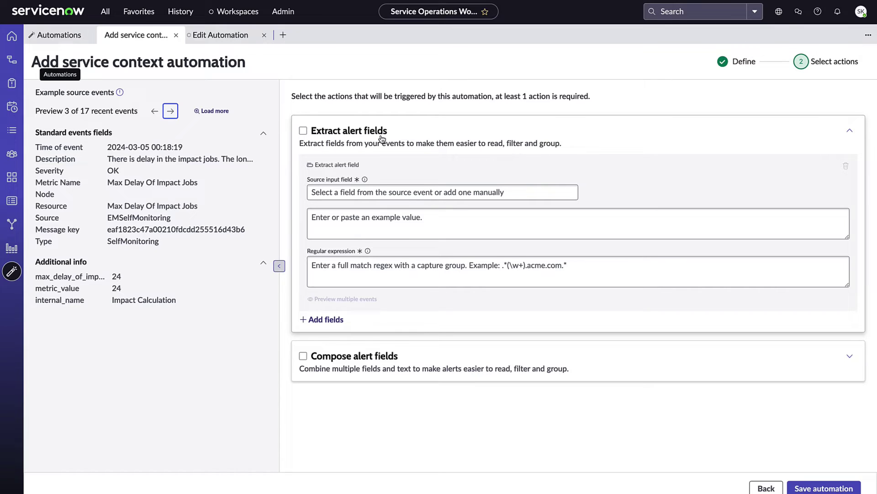
click(431, 191)
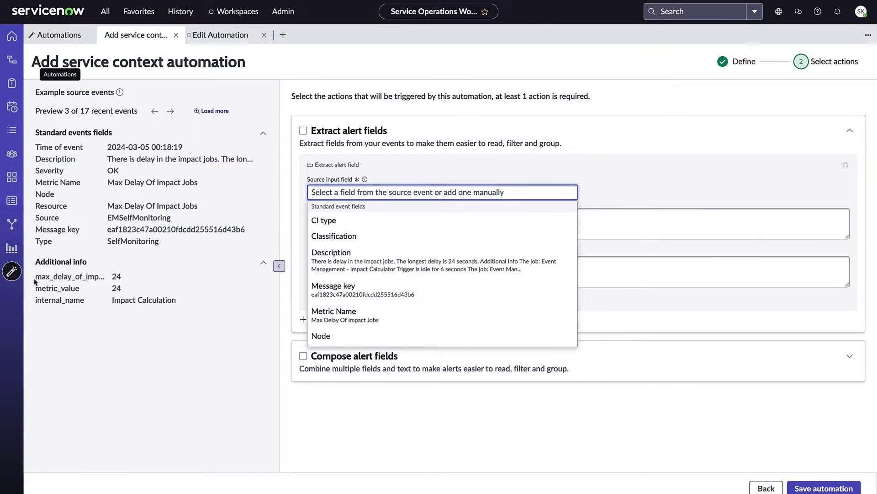
text(i)
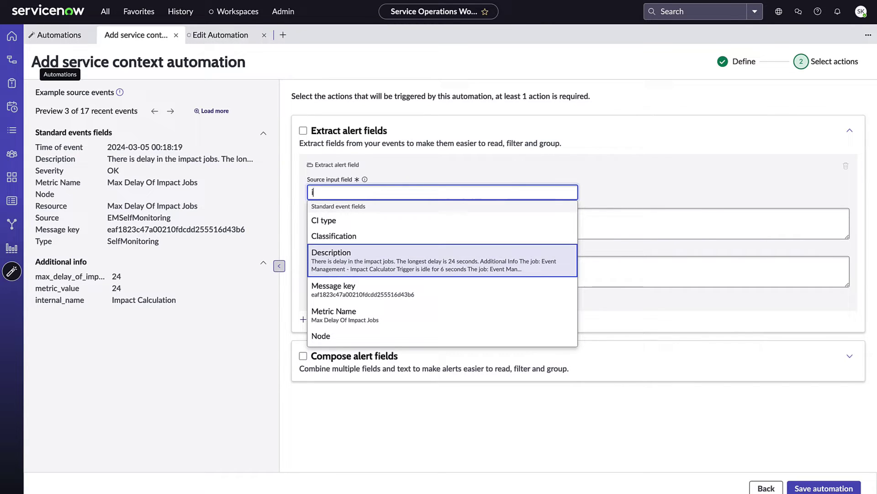
text(nternal)
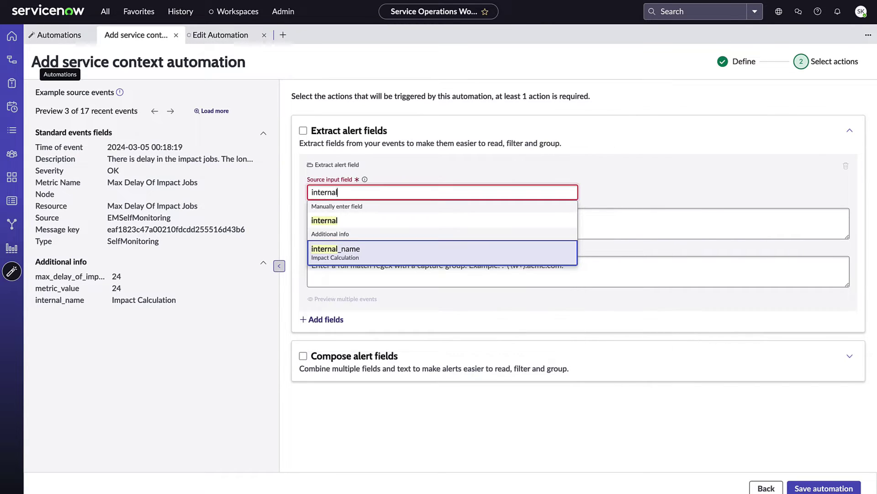
click(367, 254)
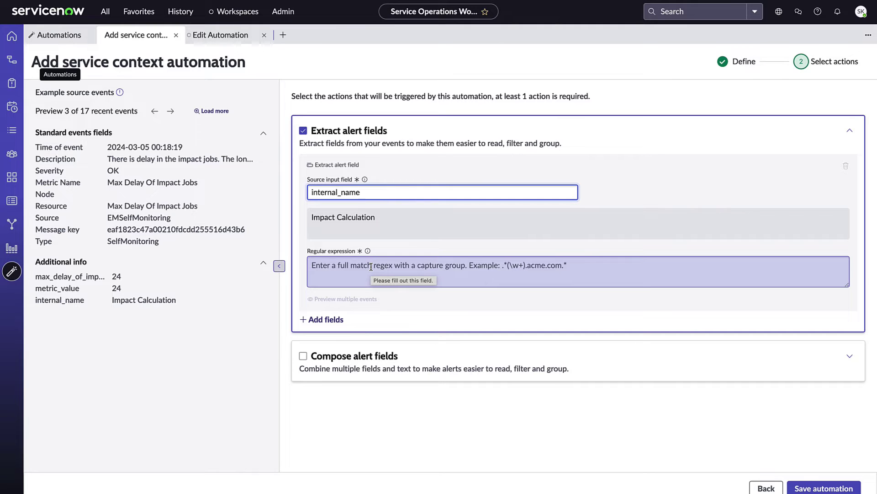
Disable Extract alert fields, confirming the discard, and enable and expand Compose alert fields.
click(303, 130)
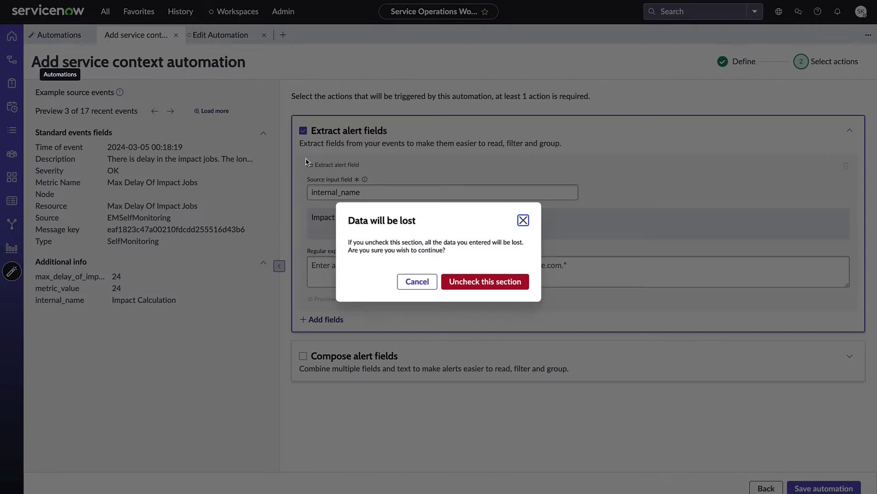
click(473, 283)
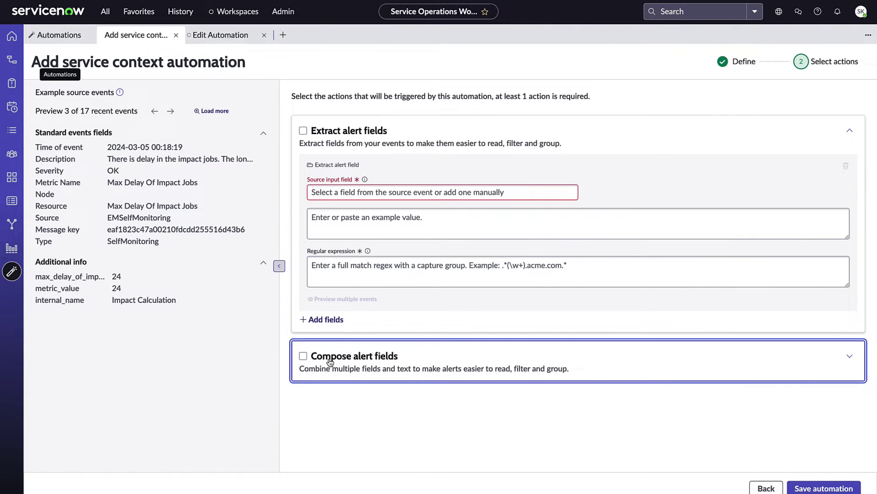
click(304, 357)
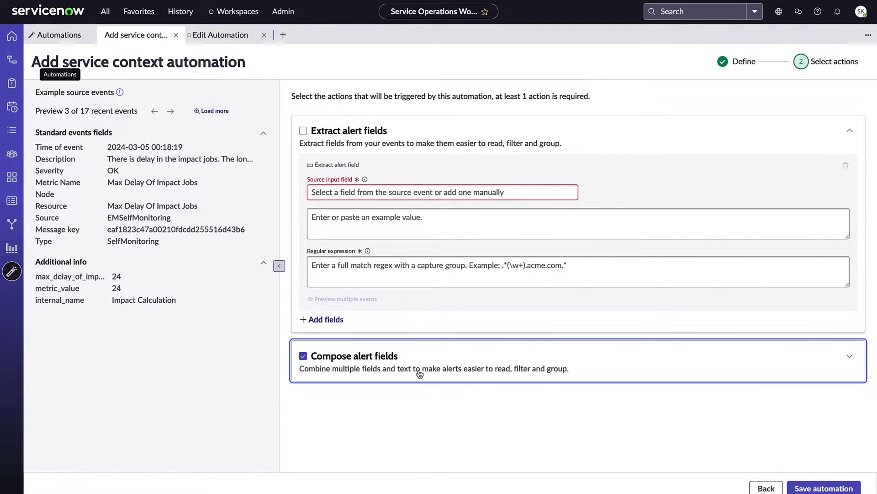
click(848, 359)
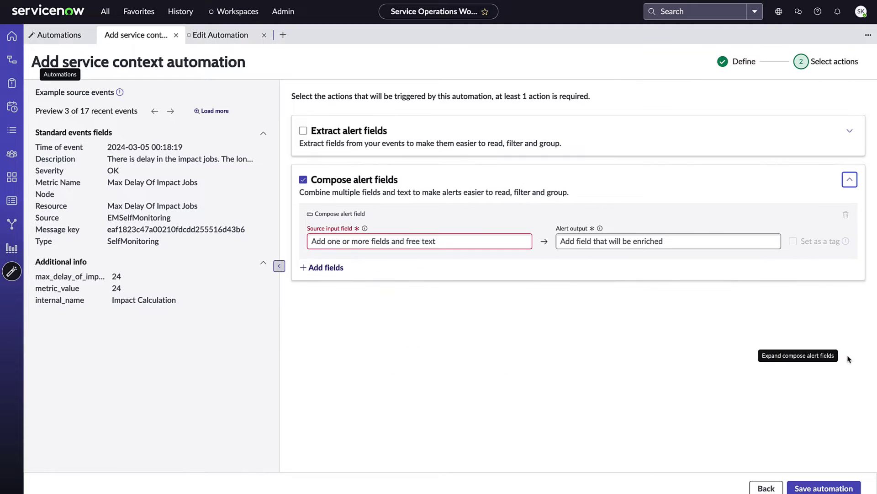
Compose ${metric_value} ${metric_name} into the alert's Description field.
click(396, 240)
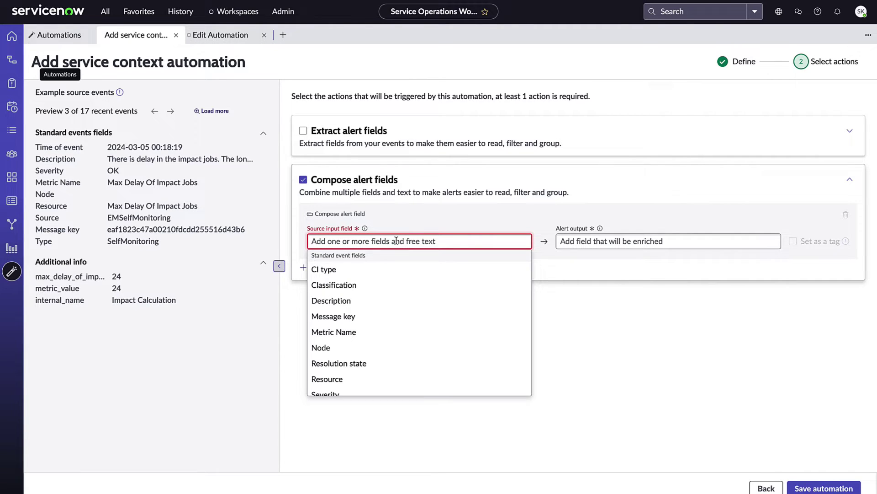
text(metric_)
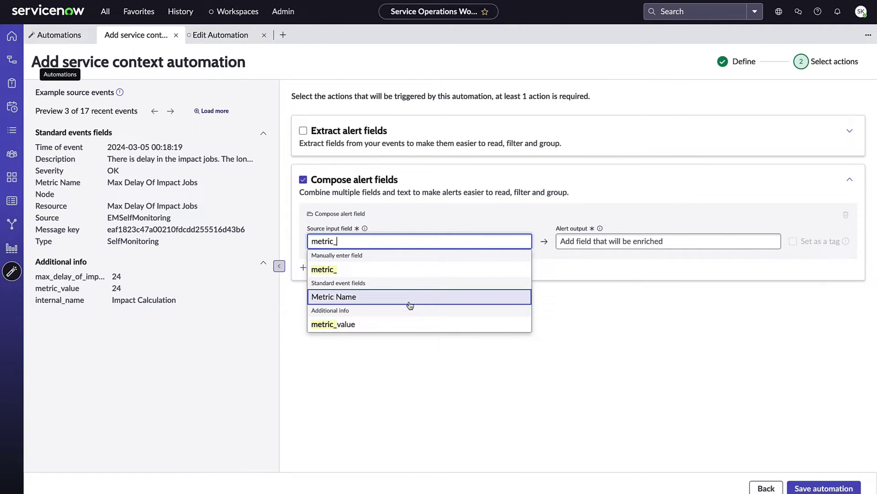
click(386, 326)
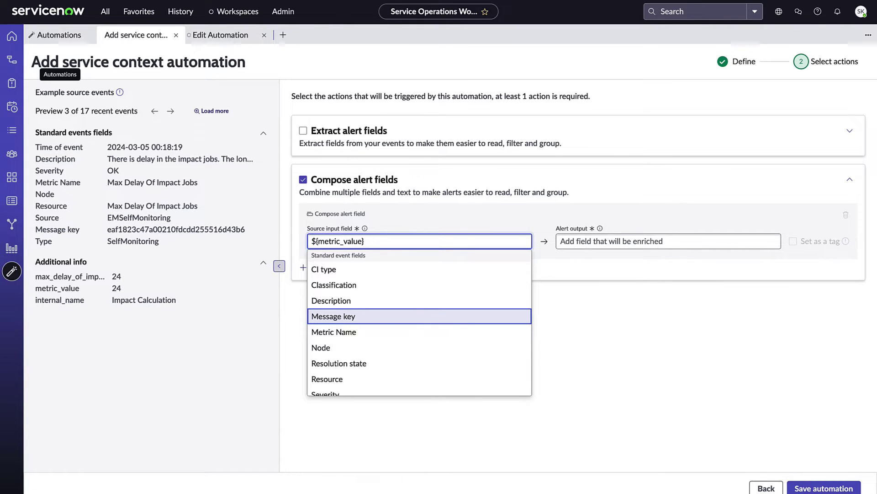
click(343, 327)
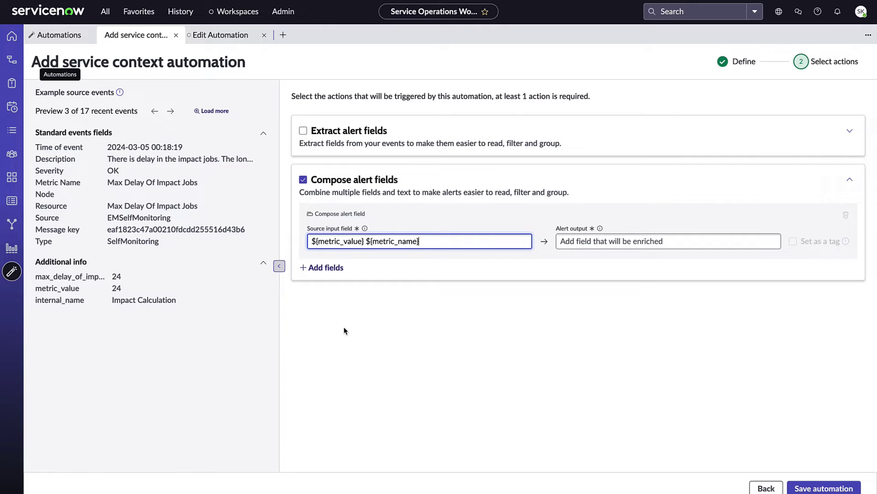
click(599, 238)
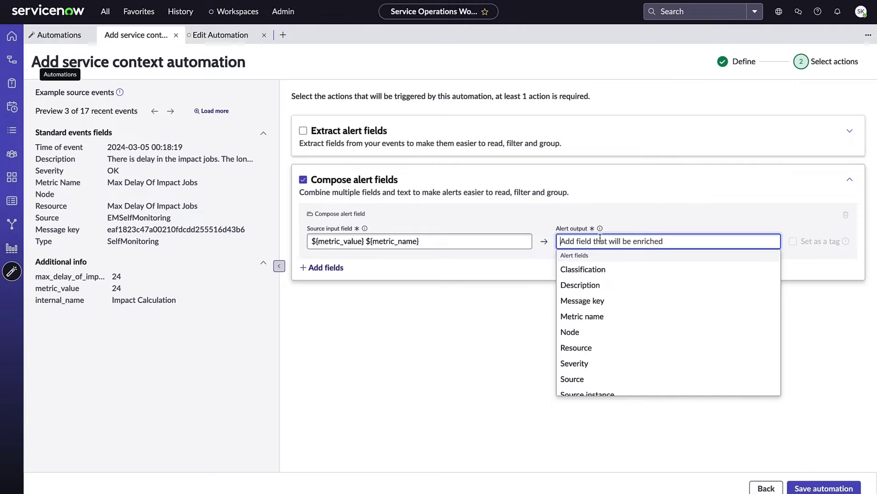
text(desc)
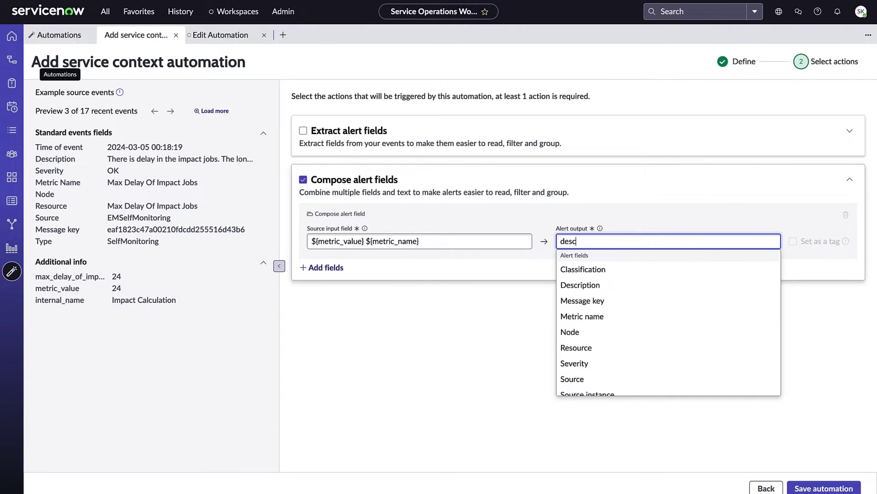
click(599, 294)
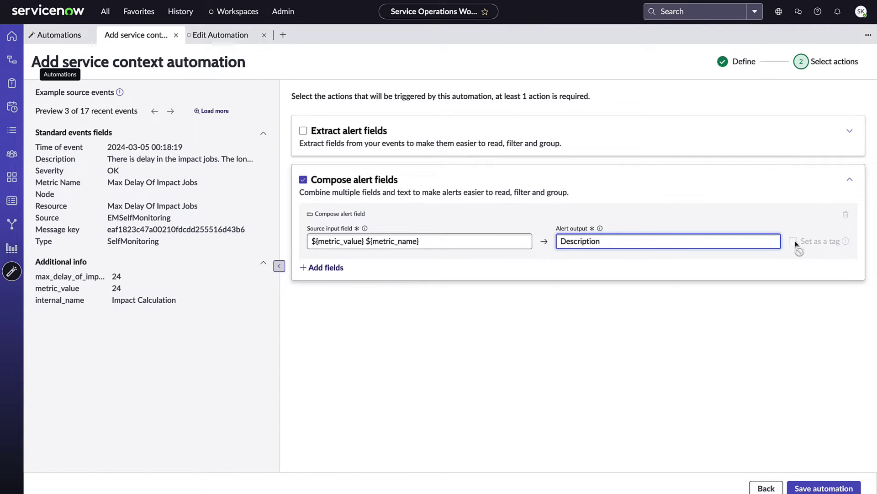
Save and activate automation test123, raising the count to 173, then begin another service context automation.
click(832, 488)
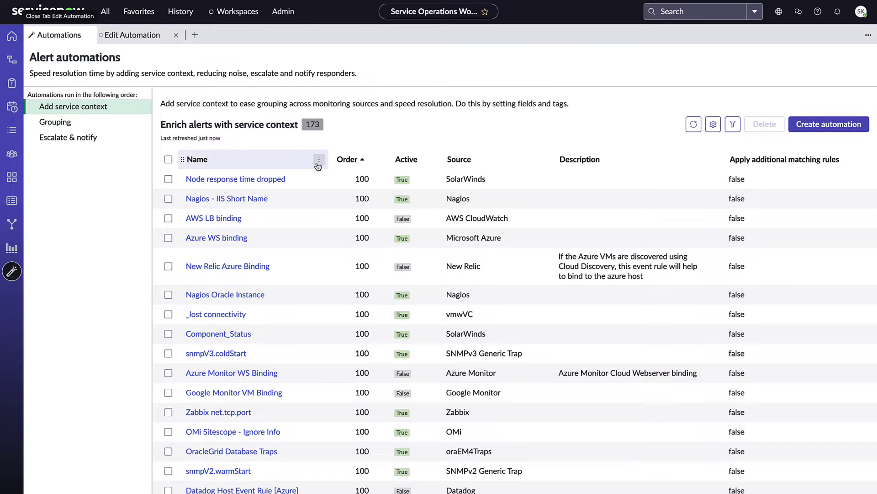
click(318, 160)
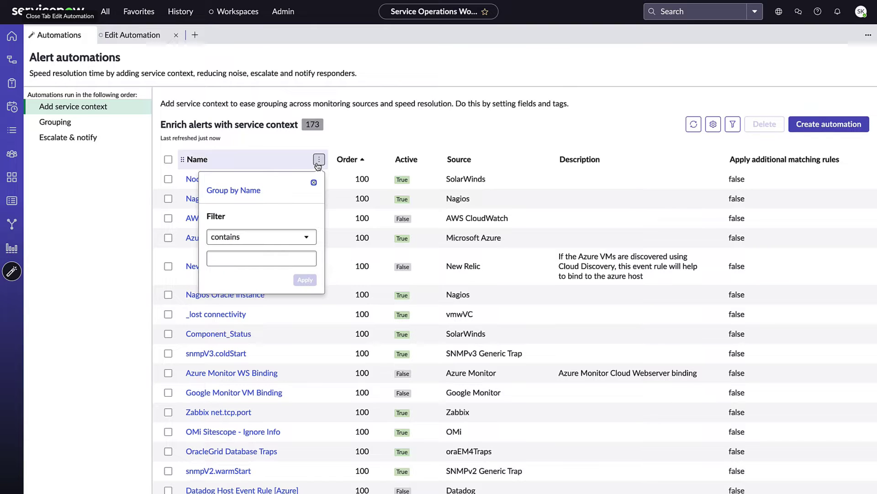
click(230, 256)
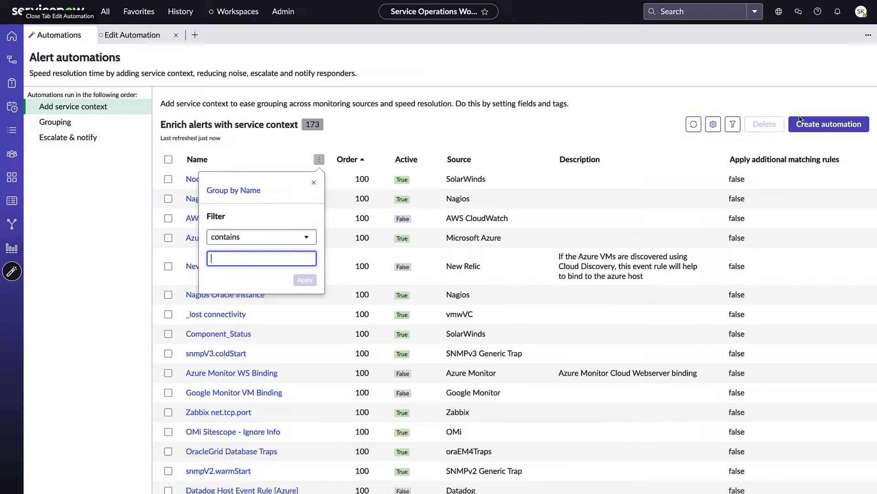
click(813, 123)
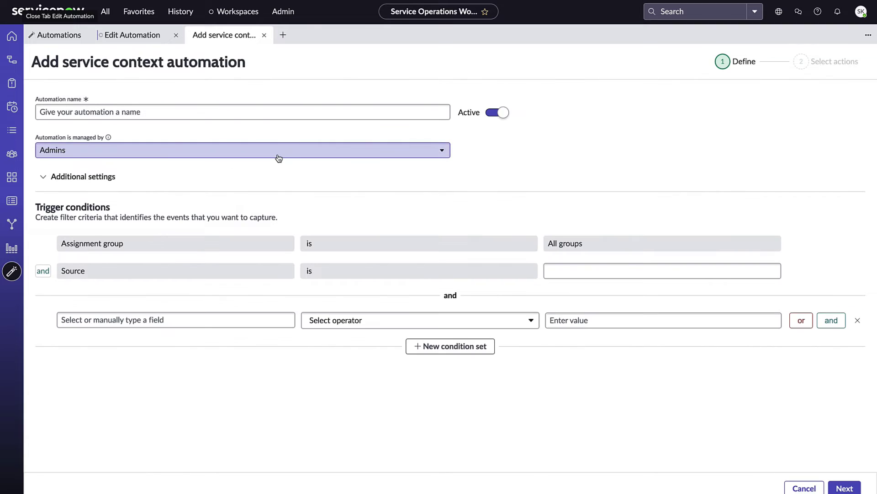
Make Application Development the managing group, then return to the Alert automations list of 173 rules.
click(278, 158)
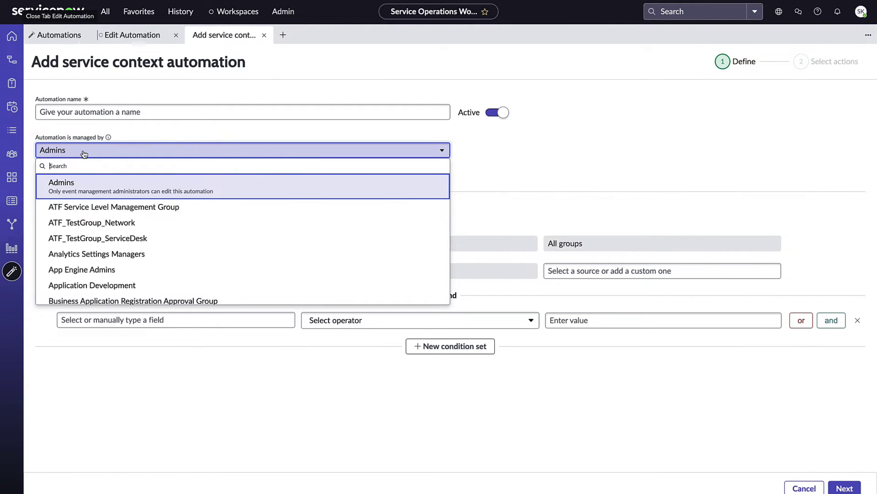
scroll(130, 254, down, 1)
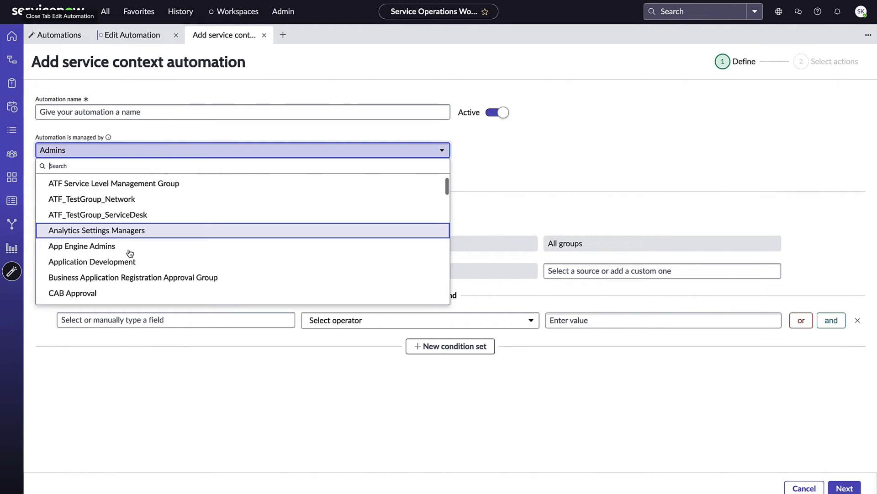
click(131, 261)
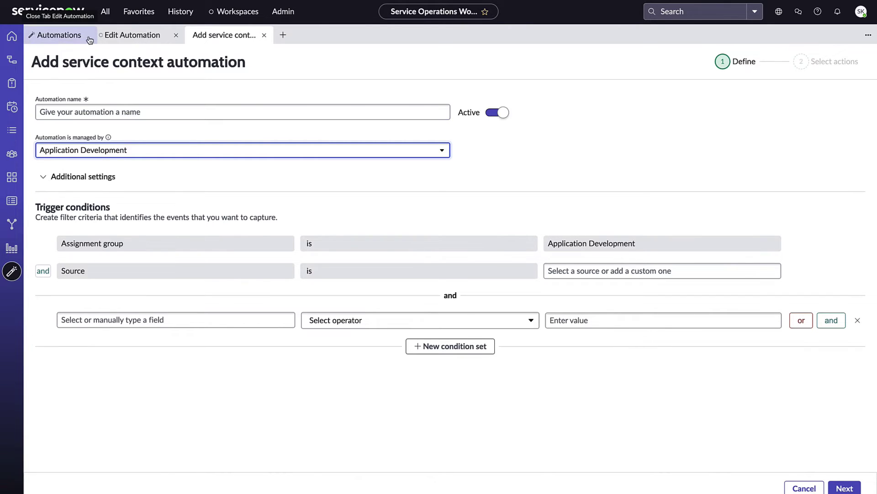
click(74, 36)
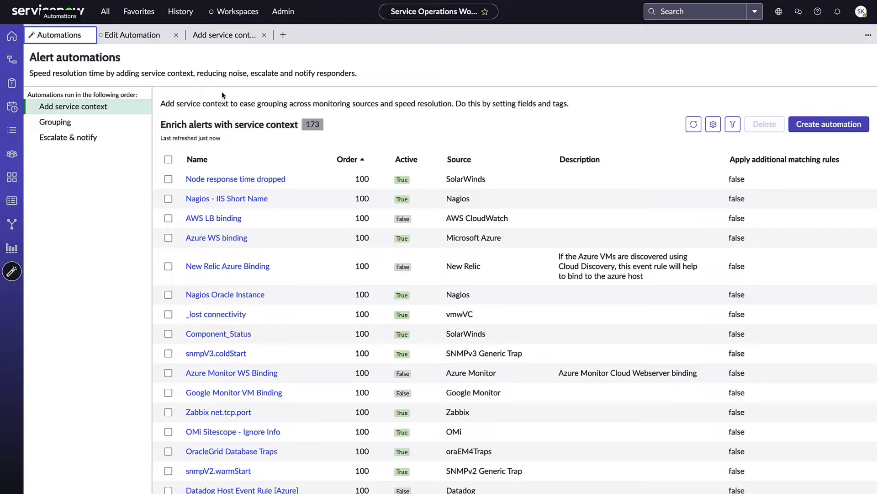
Create a grouping automation named 'Latency Grouping P1' assigned to team ITSM Engineering.
click(94, 122)
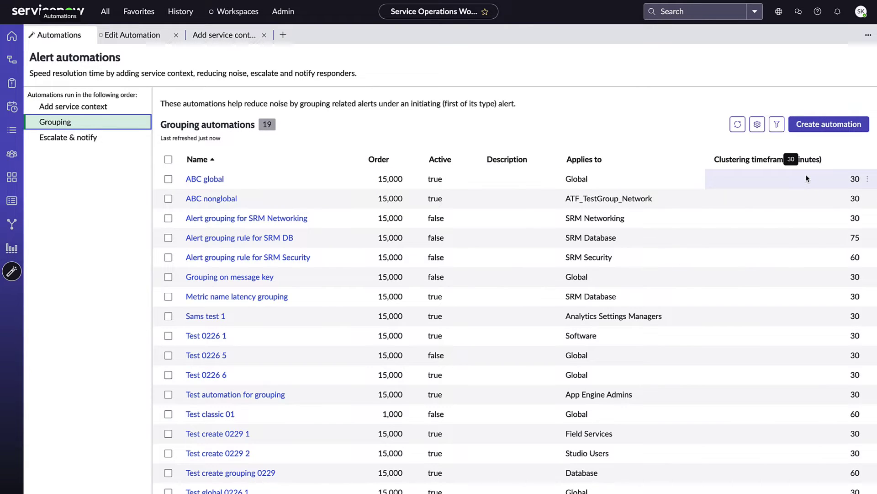
click(823, 129)
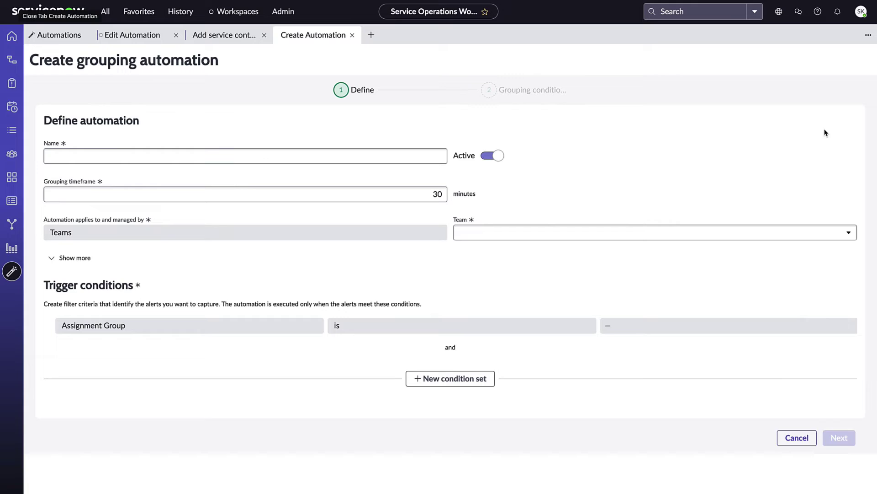
click(358, 151)
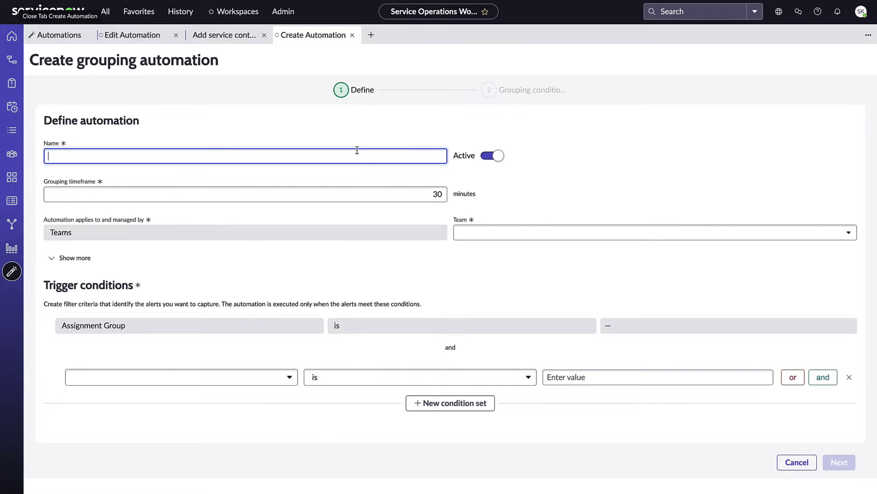
text(Latency Grouping P1)
click(547, 235)
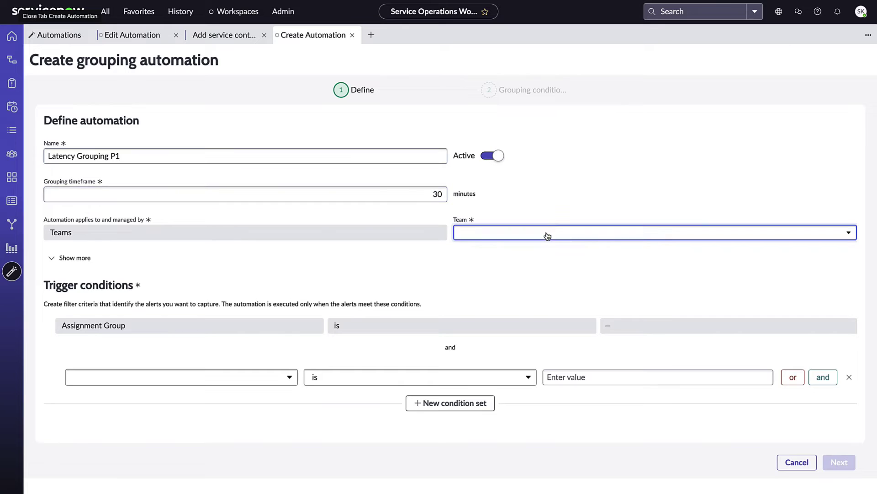
scroll(558, 325, down, 8)
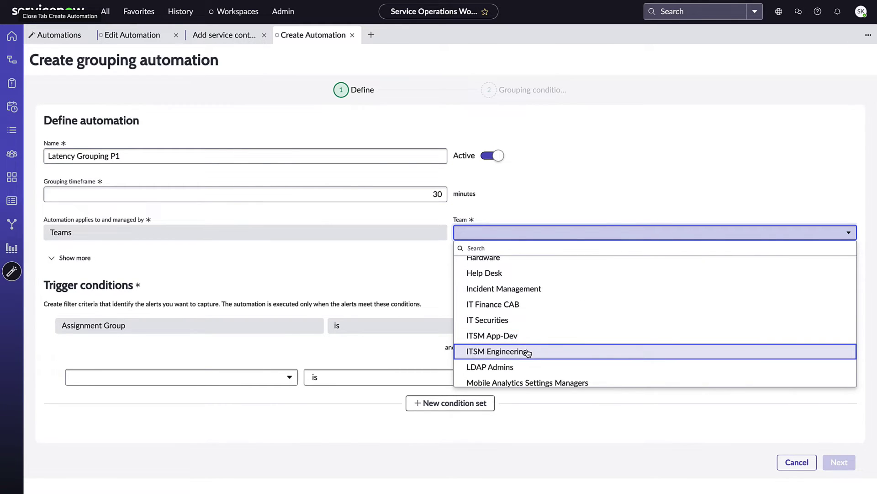
click(527, 352)
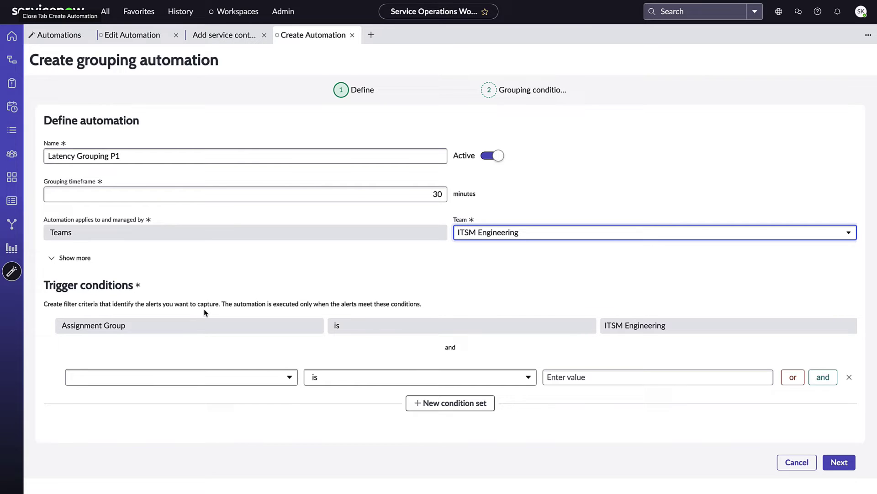
Add the trigger condition Severity is Critical.
click(276, 384)
text(prio)
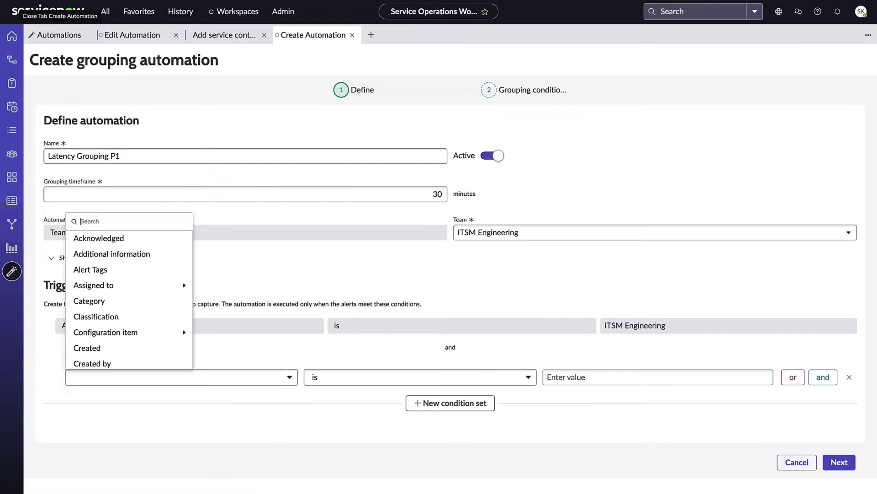
text(sev)
click(117, 238)
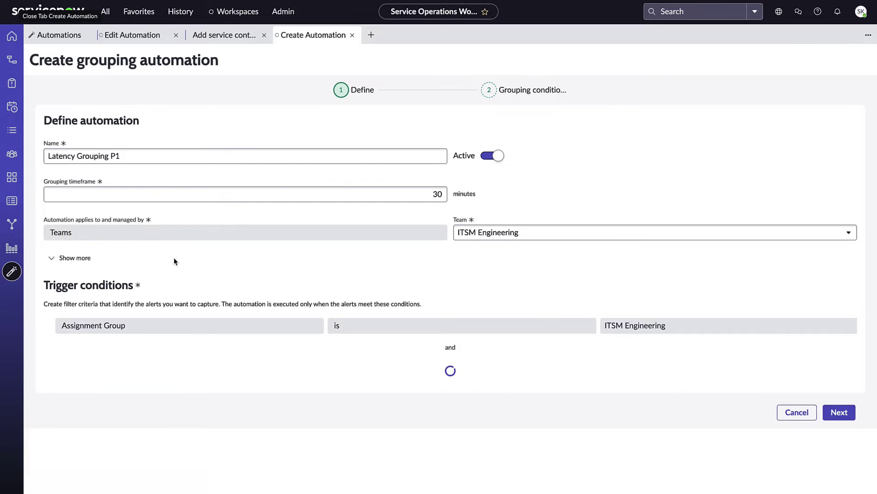
click(630, 374)
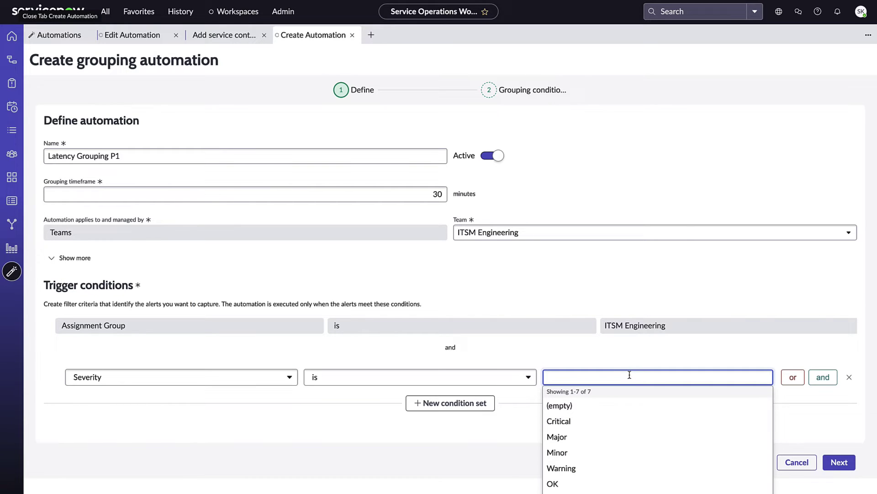
click(606, 417)
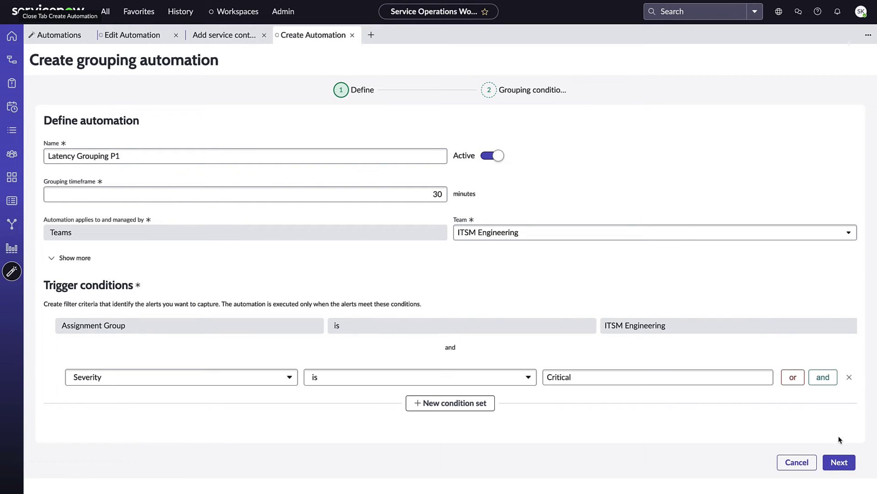
Group alerts by an exact match on the Metric name alert field.
click(840, 462)
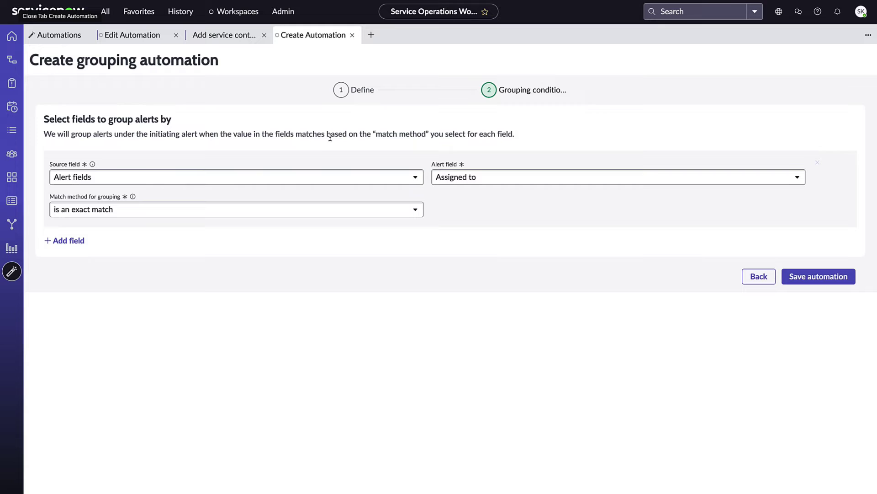
click(261, 176)
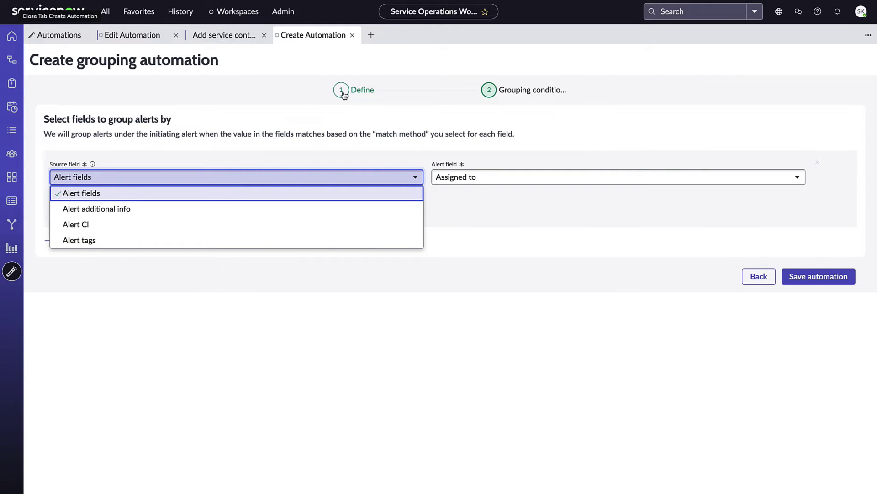
click(462, 222)
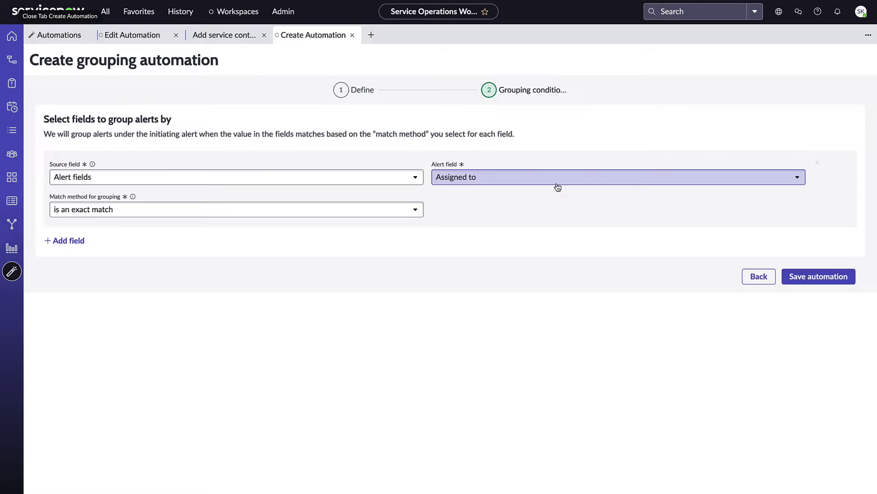
click(529, 183)
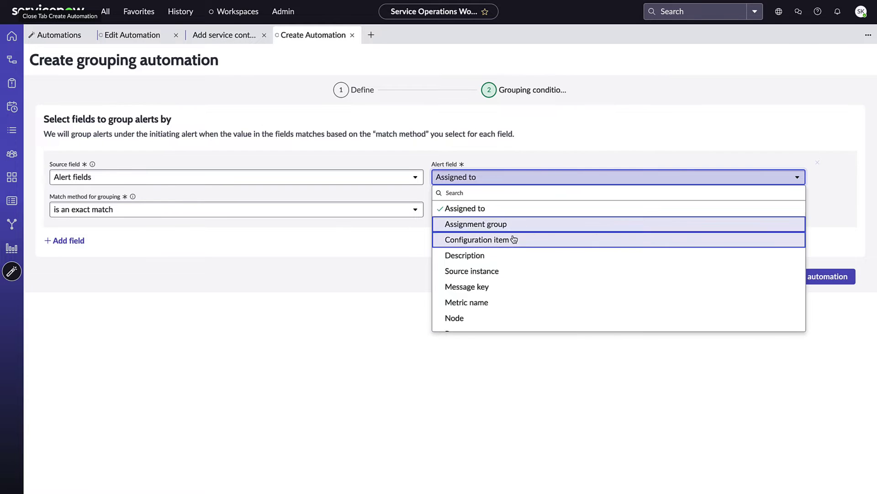
scroll(507, 260, down, 1)
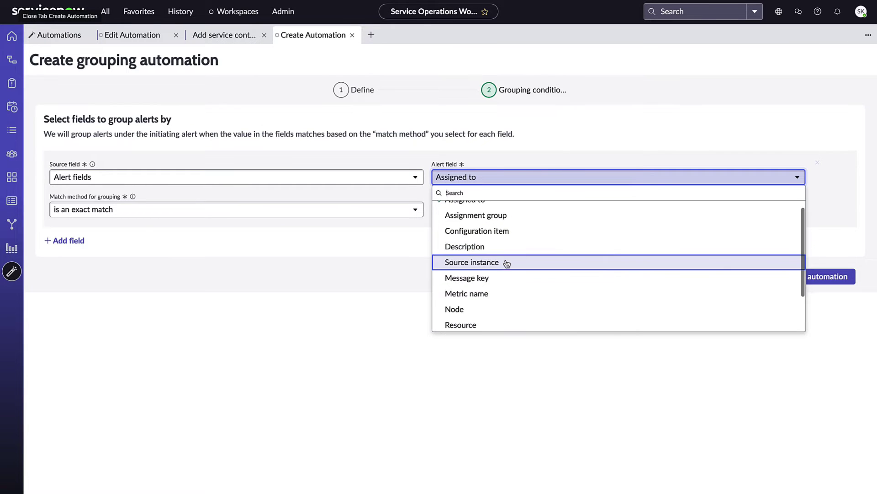
click(494, 294)
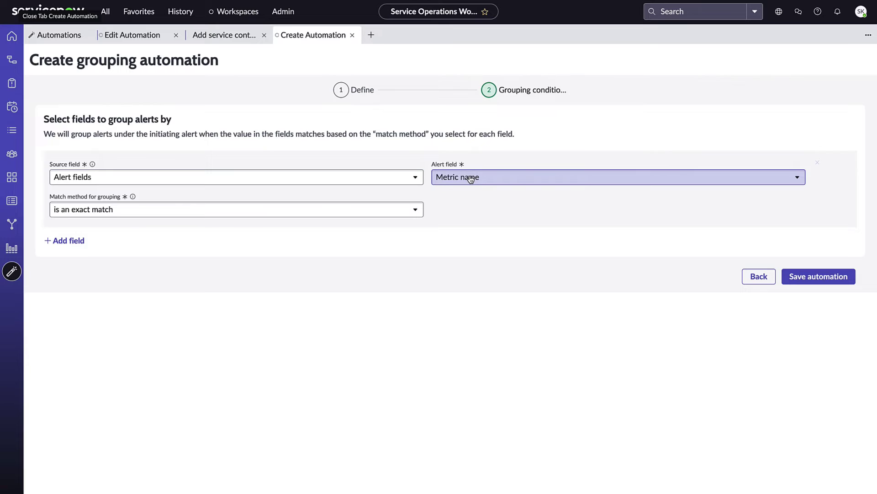
Switch the match method to fuzzy matching with an 80 percent similarity threshold.
click(377, 215)
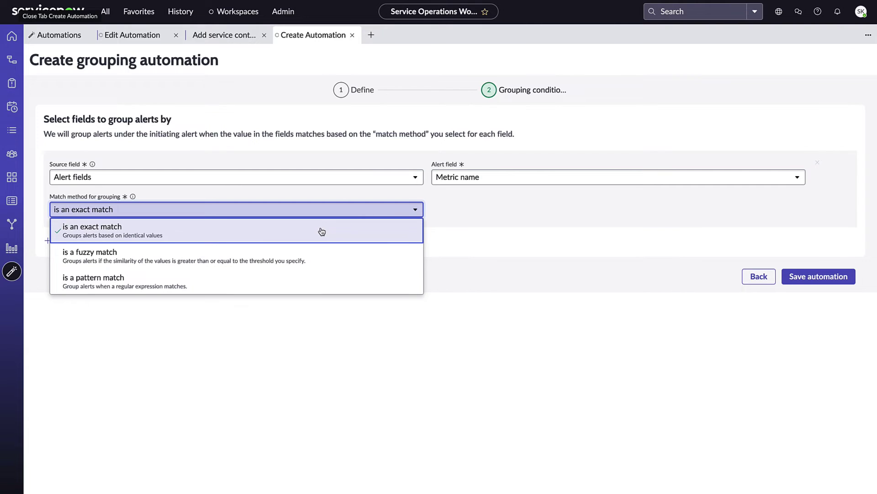
click(307, 251)
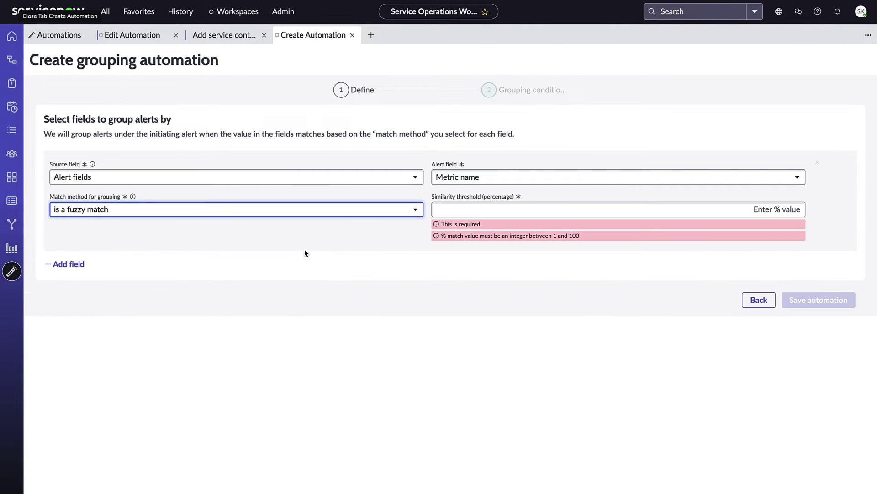
click(633, 214)
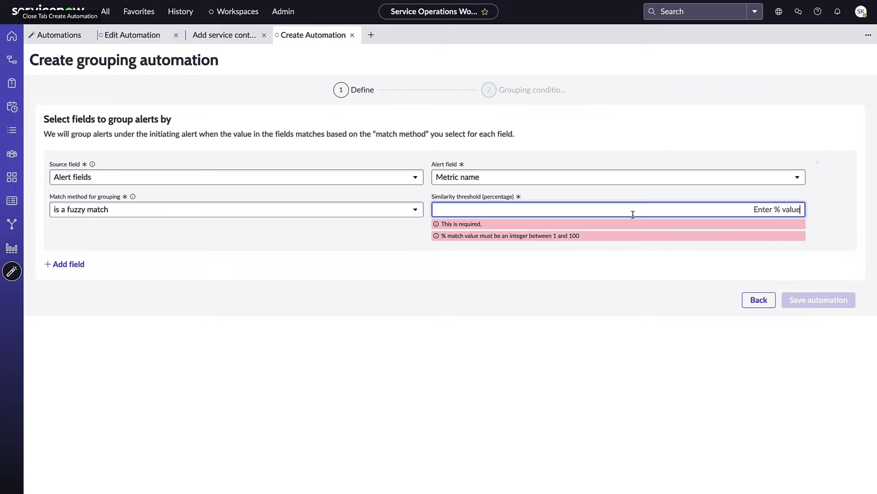
text(80)
click(843, 195)
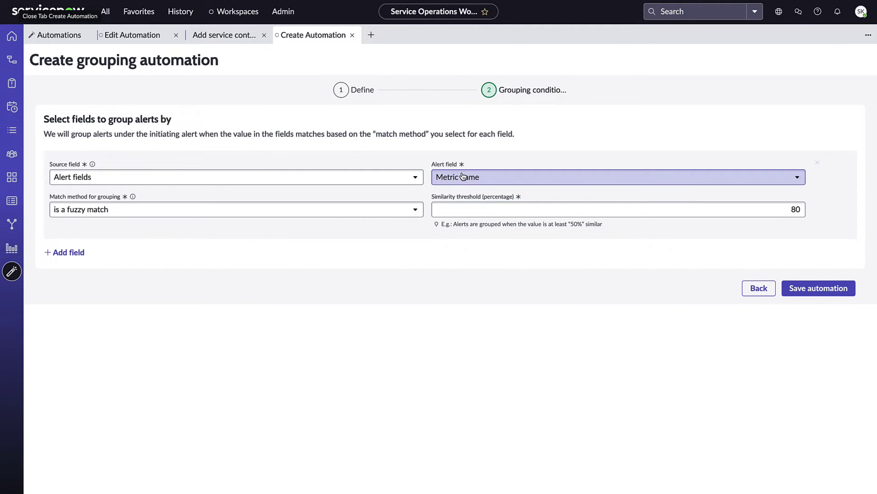
Change the match method to pattern match with the regular expression 'latency'.
click(385, 208)
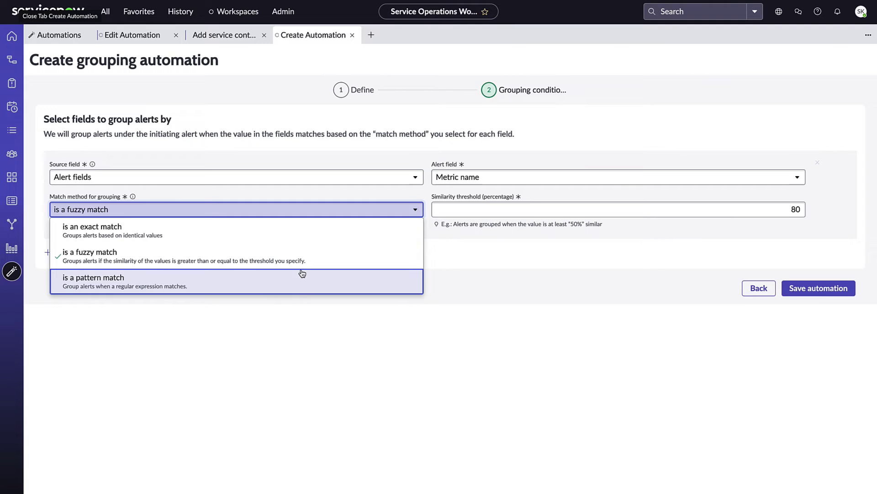
click(300, 272)
click(503, 210)
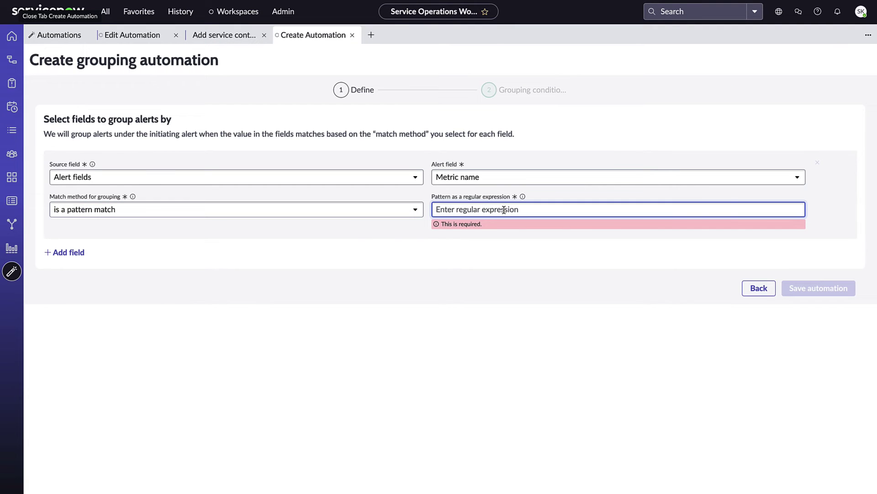
text(latency)
click(543, 259)
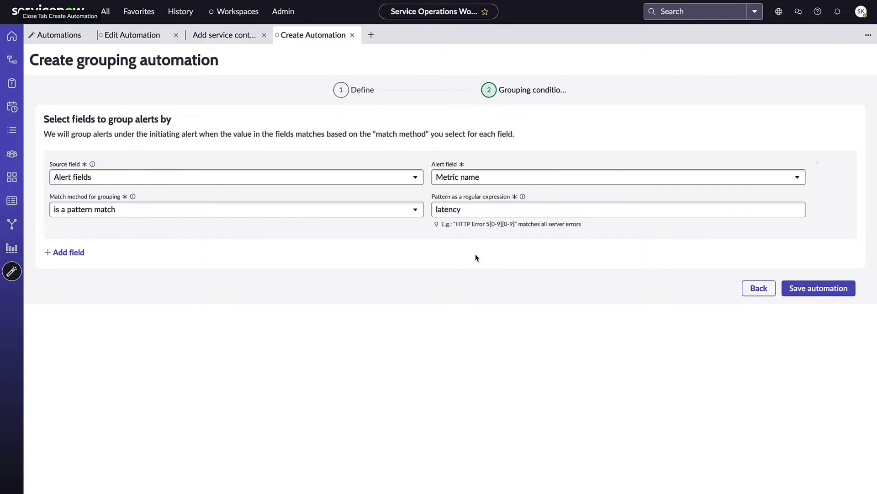
Take the grouping value from alert additional info with key metric_name.
click(289, 181)
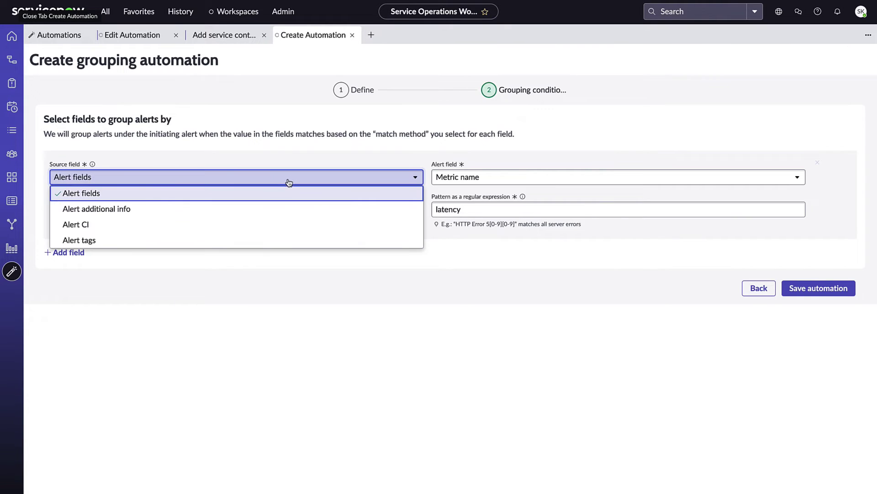
click(117, 209)
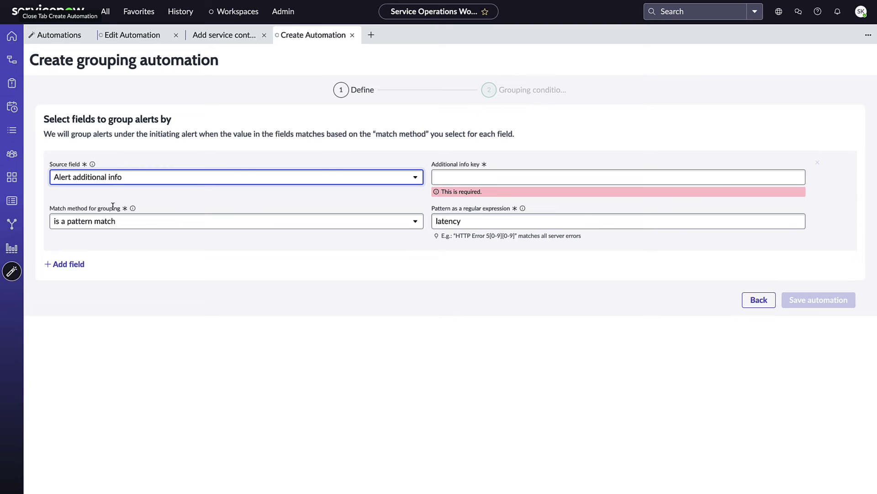
click(467, 173)
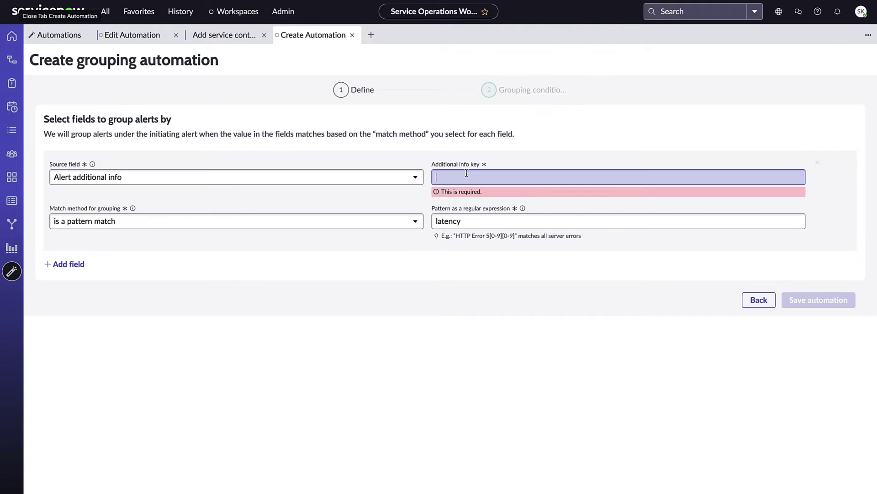
text(metric_name)
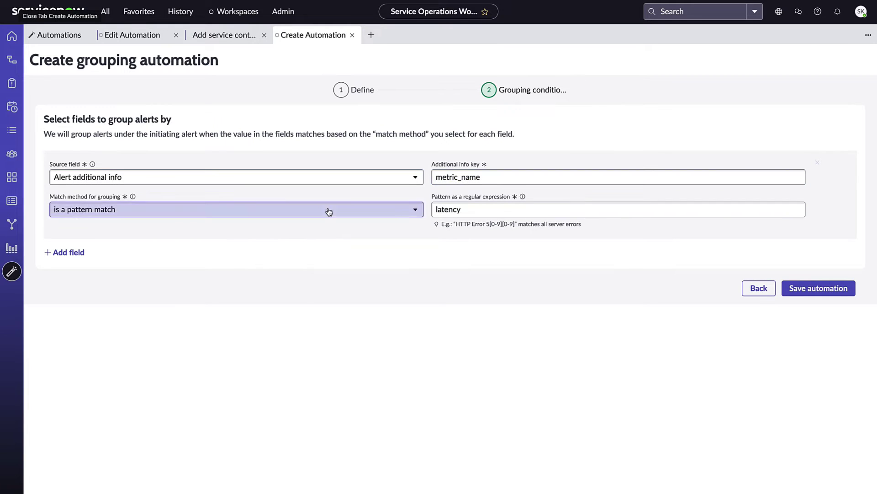
Group instead on the Alert CI's Location with an exact match.
click(276, 181)
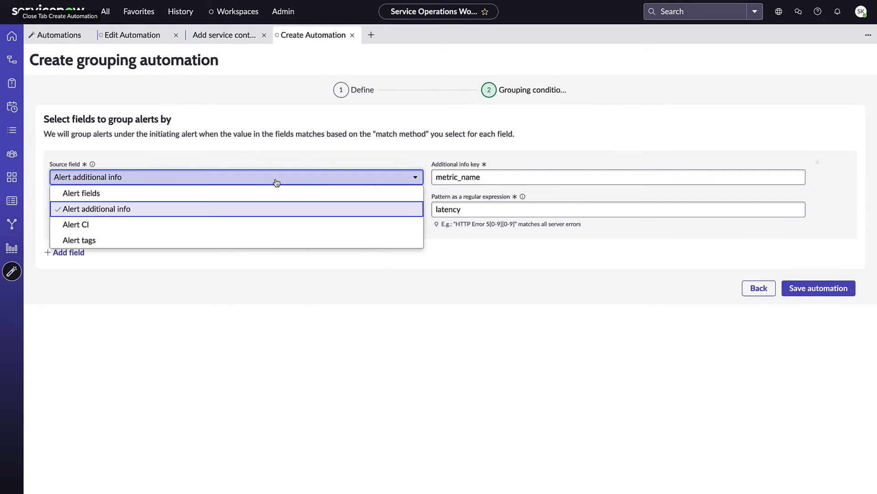
click(202, 228)
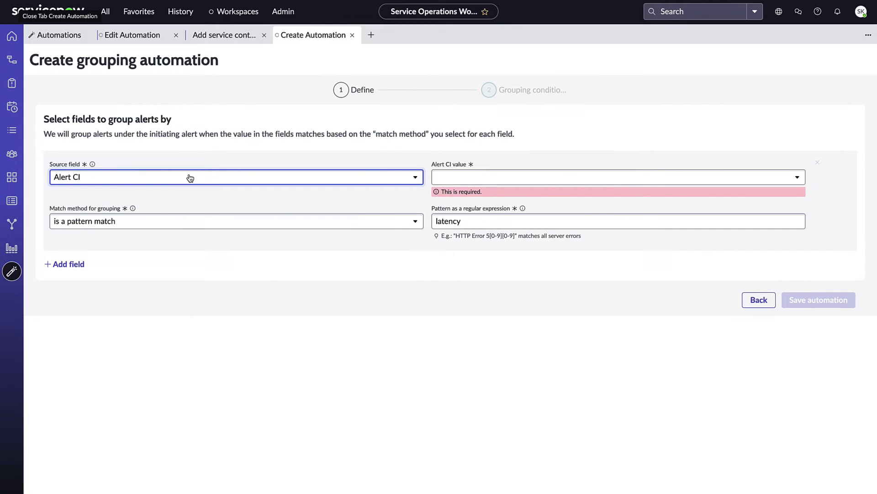
click(525, 182)
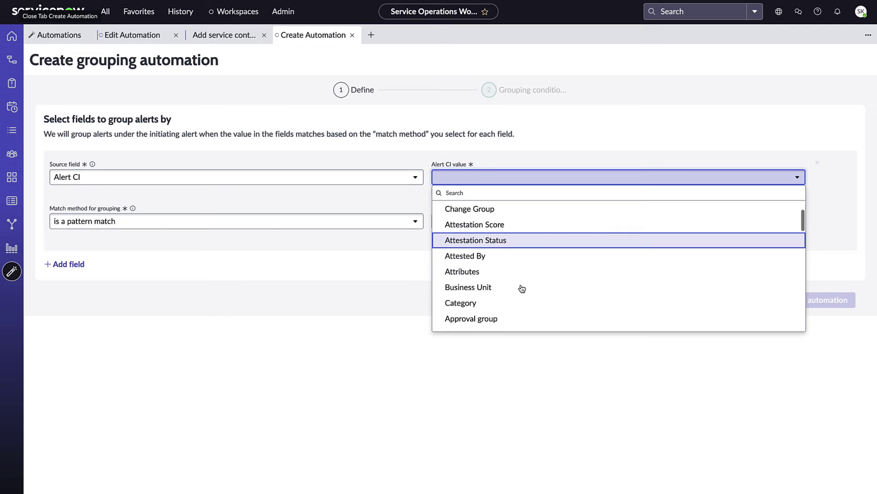
scroll(522, 287, down, 3)
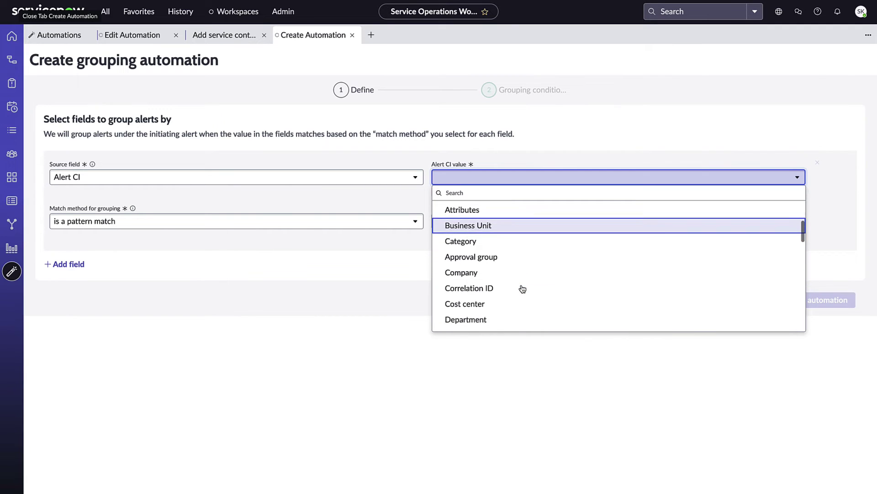
scroll(522, 288, down, 4)
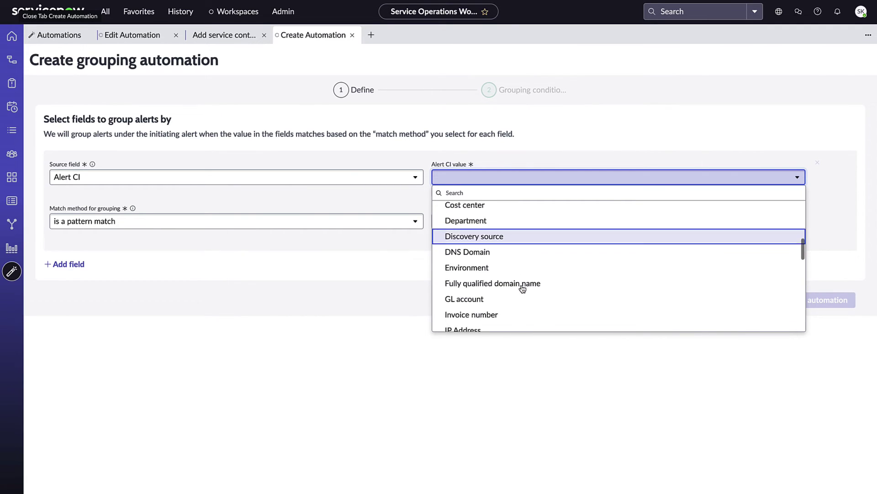
scroll(523, 288, down, 5)
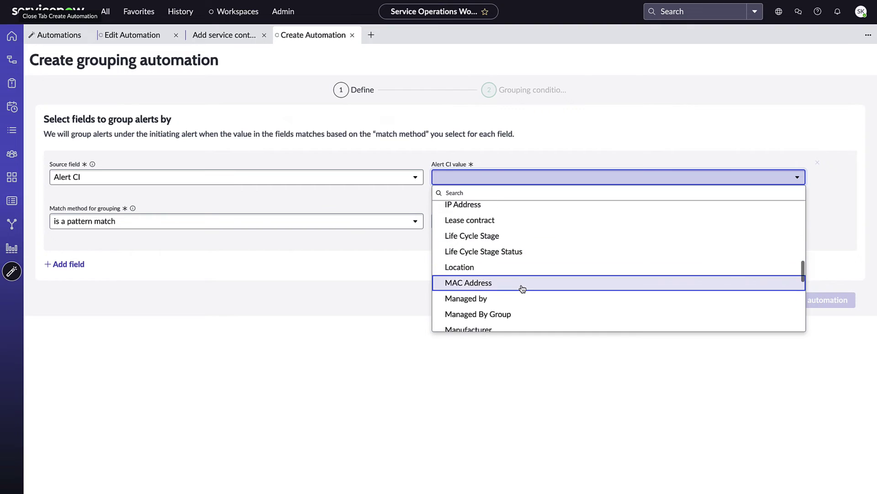
click(529, 263)
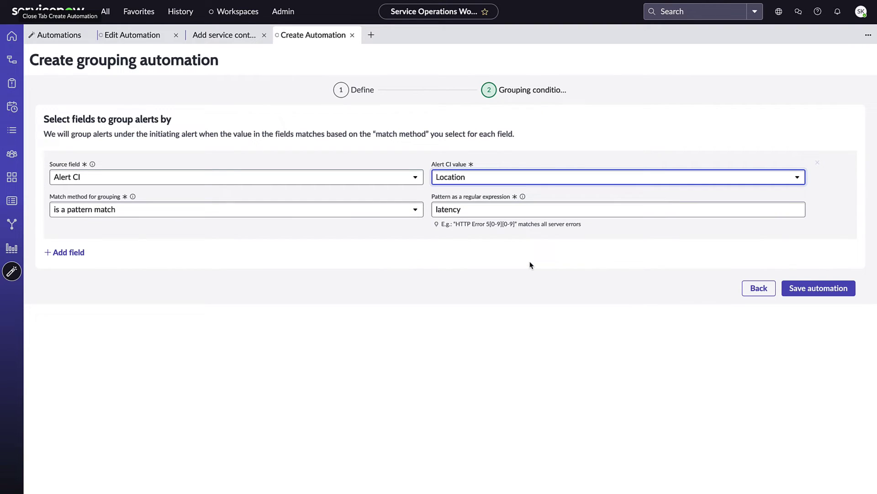
click(392, 211)
click(351, 229)
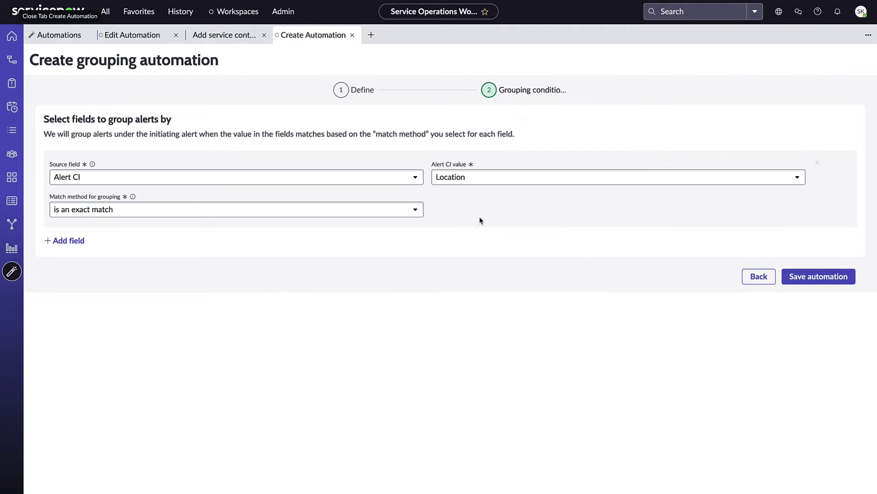
Save Latency Grouping P1, dismiss the banners, and start a new Escalate & notify automation.
click(815, 277)
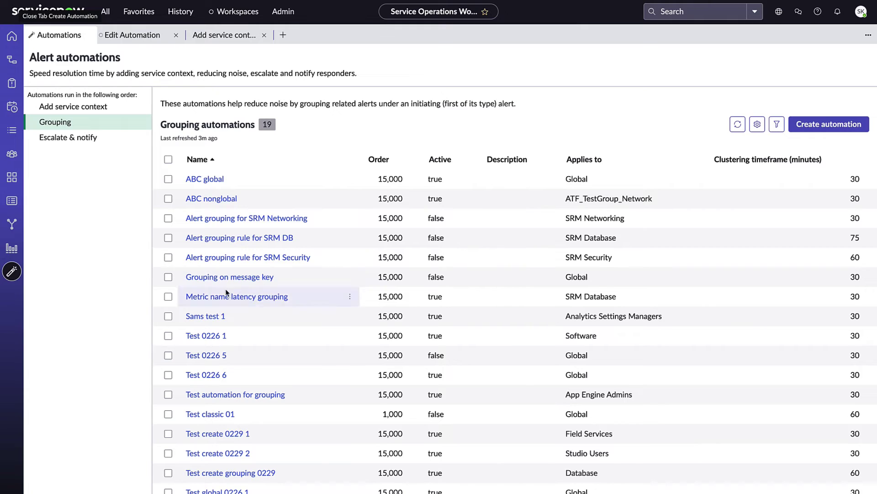
click(73, 138)
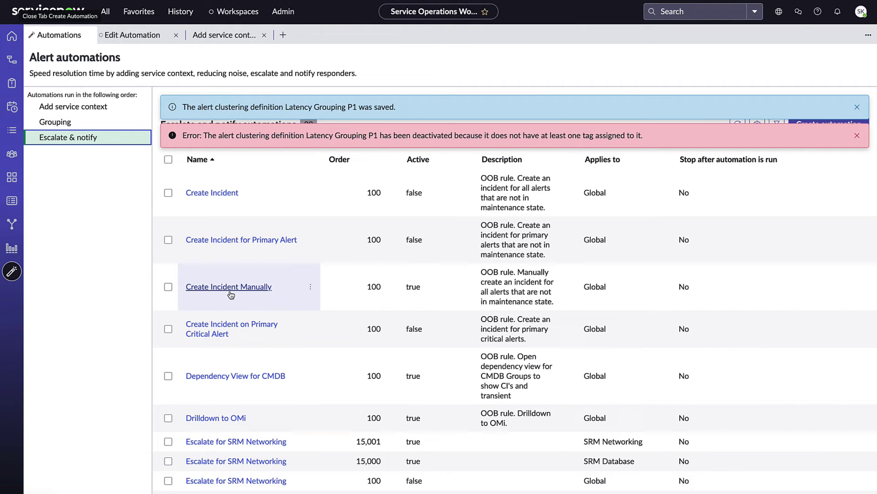
click(857, 107)
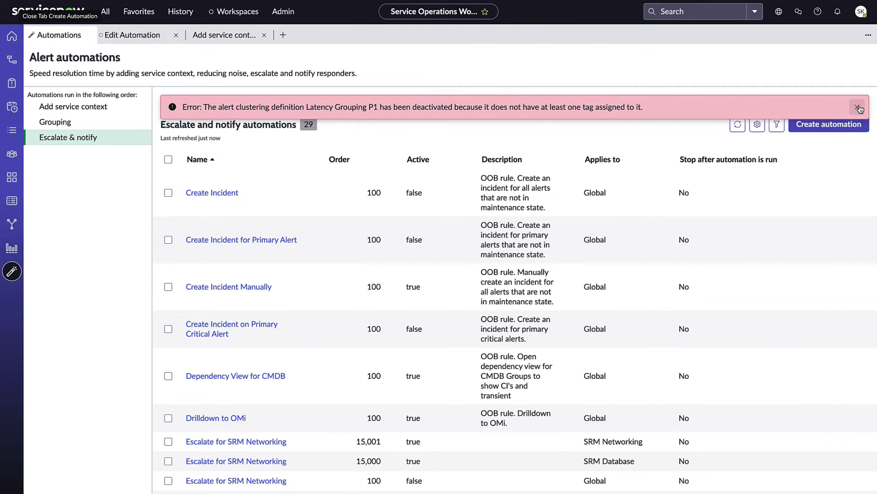
click(858, 107)
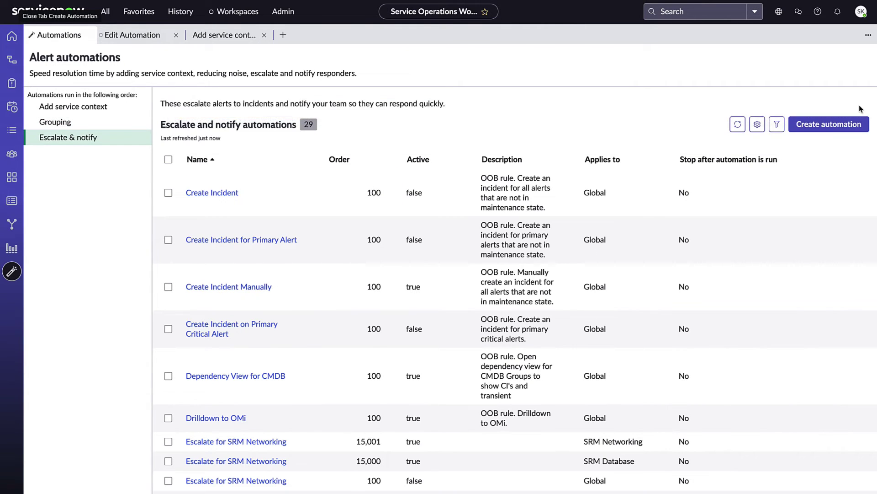
click(829, 125)
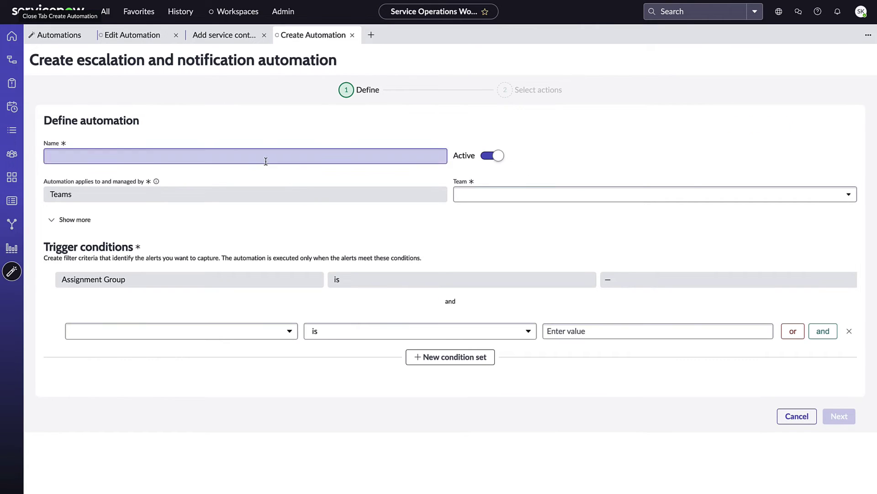
Name the automation 'latency alerts' and add the trigger condition Metric name is latency.
click(264, 158)
text(latency )
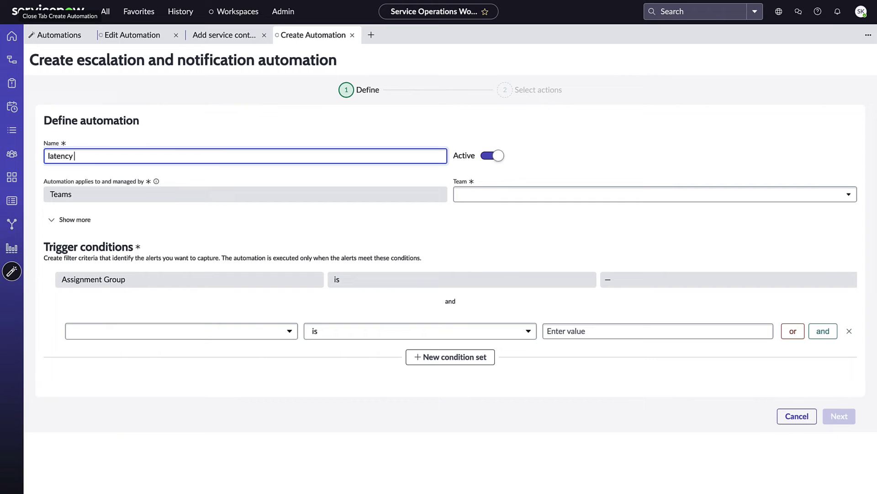
text(alerts)
click(187, 329)
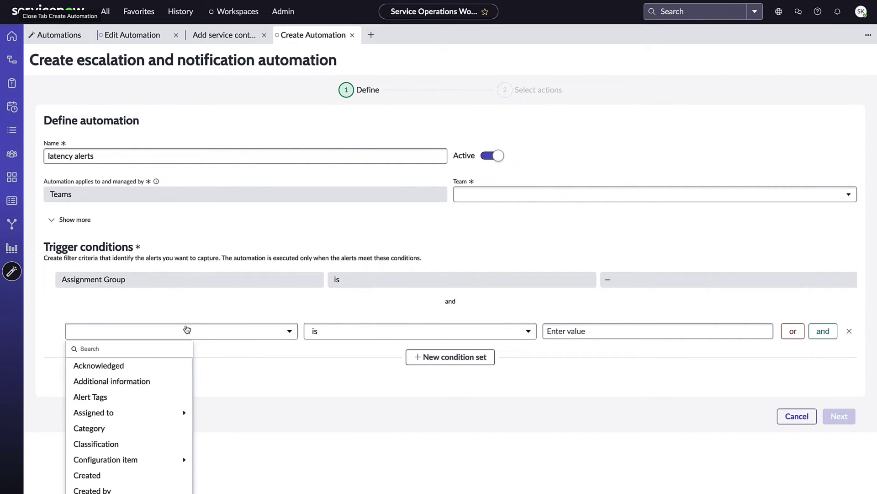
text(metri)
click(93, 368)
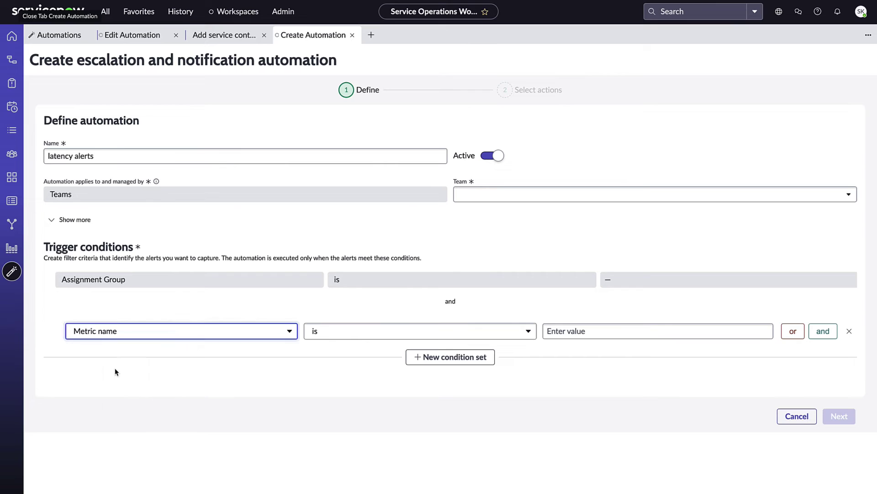
click(599, 335)
text(latency)
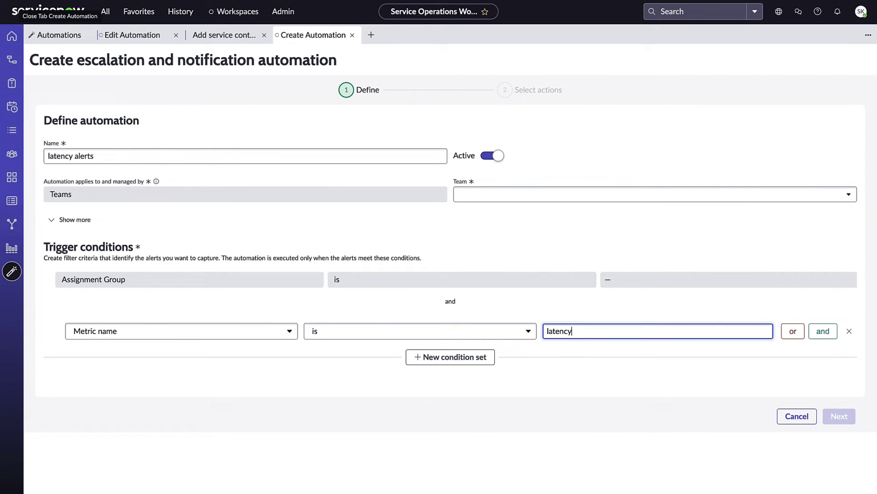
key(Return)
Add a second AND condition: Severity is Critical.
click(814, 336)
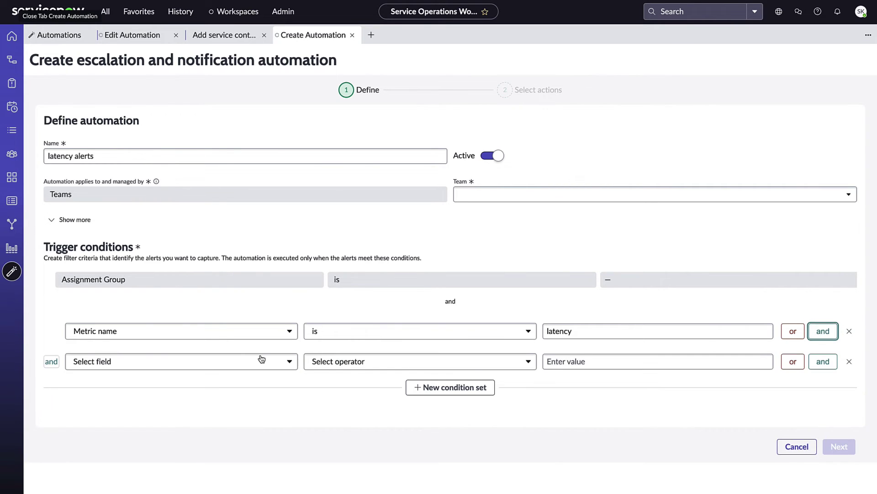
click(230, 364)
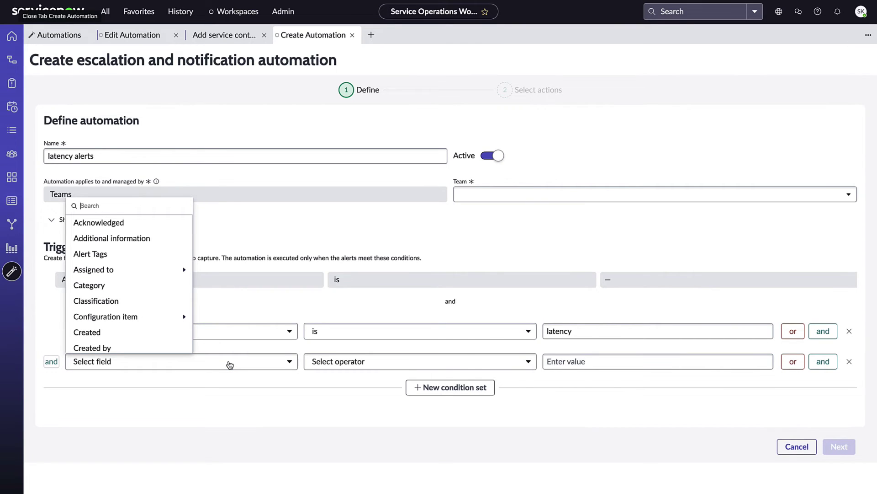
text(sev)
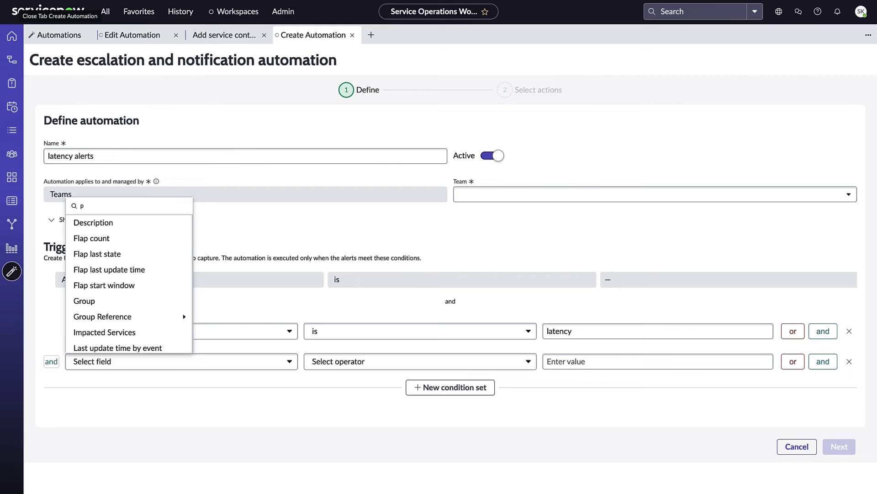
click(114, 220)
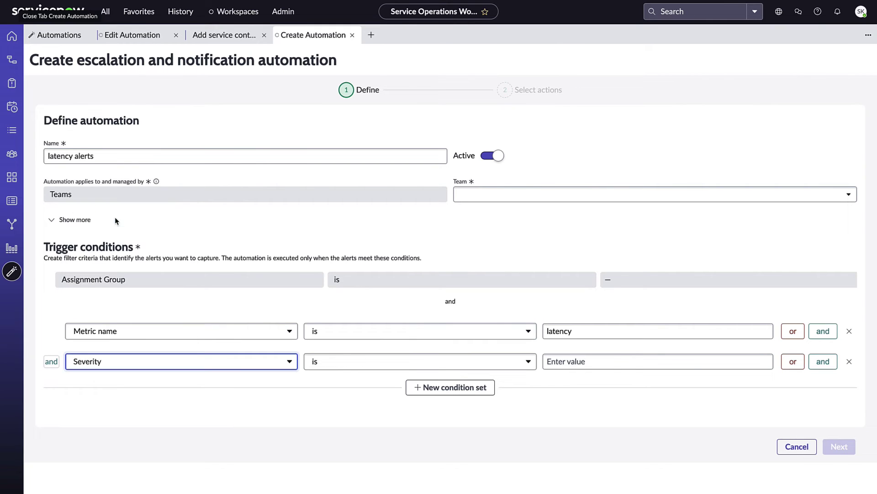
click(612, 359)
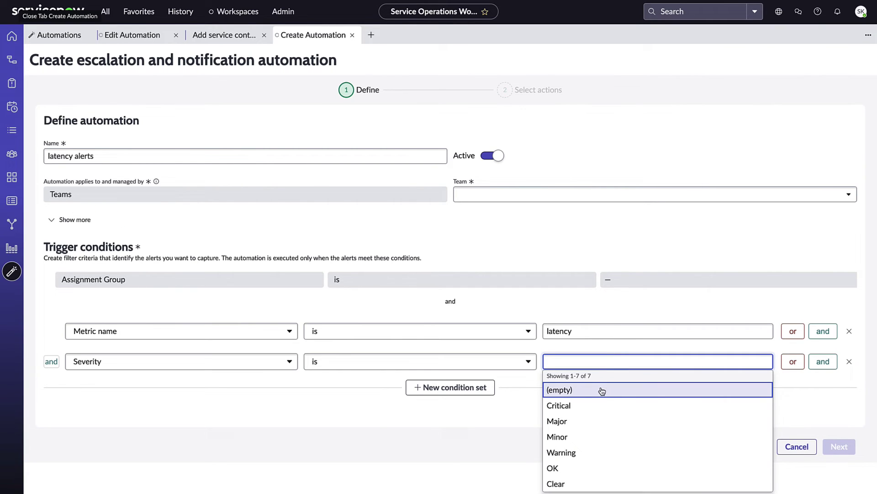
click(599, 406)
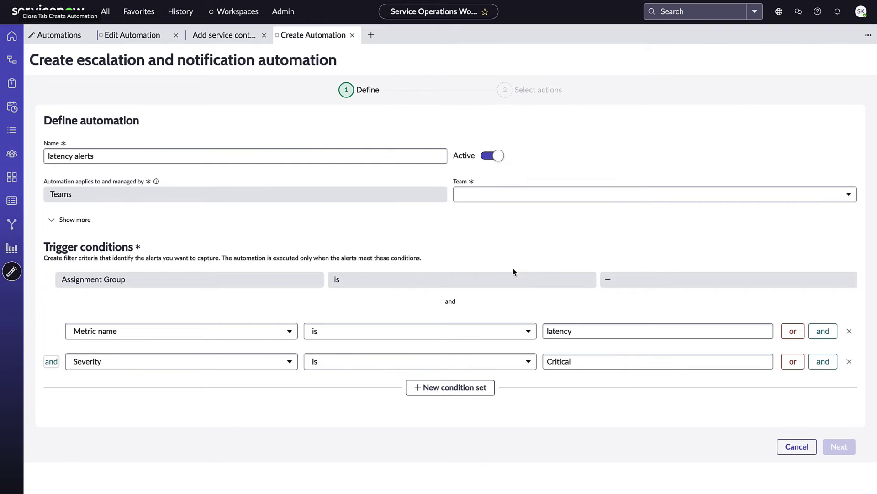
Assign the automation to team IT Securities.
click(528, 196)
scroll(541, 285, down, 5)
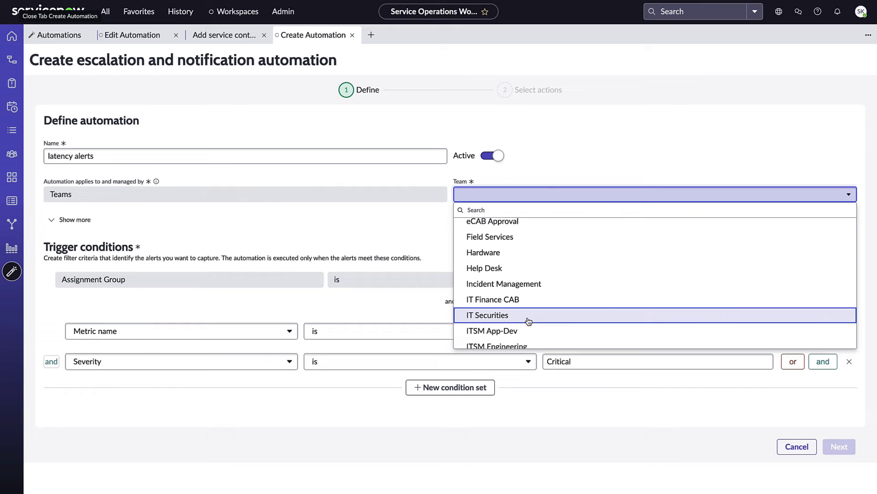
click(527, 316)
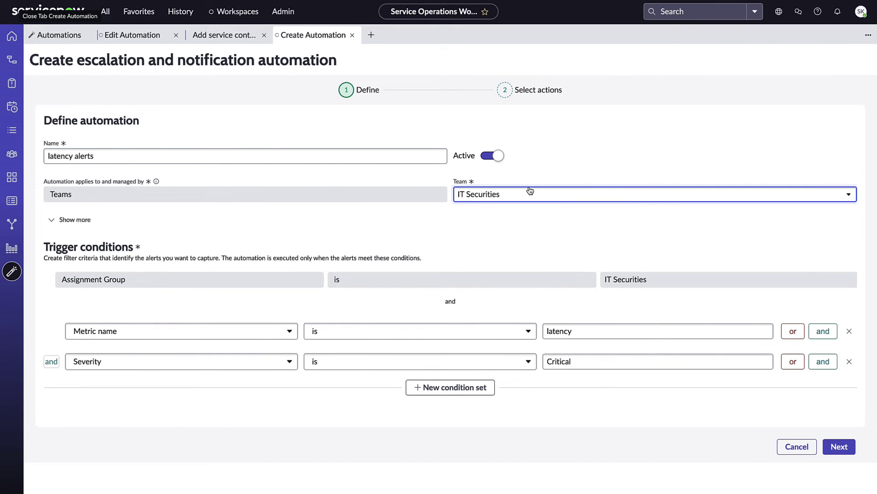
Map the incident's Description from the alert's Description and save the latency alerts automation.
click(845, 451)
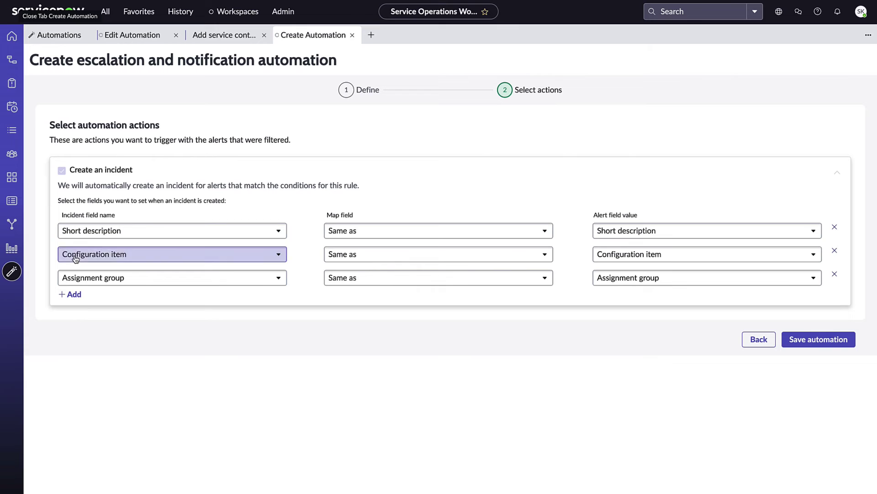
click(72, 294)
click(120, 300)
text(desc)
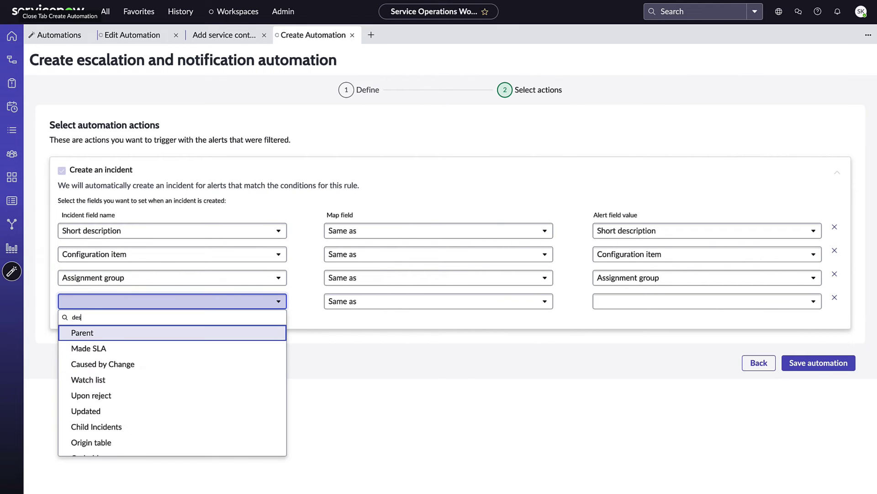
click(114, 348)
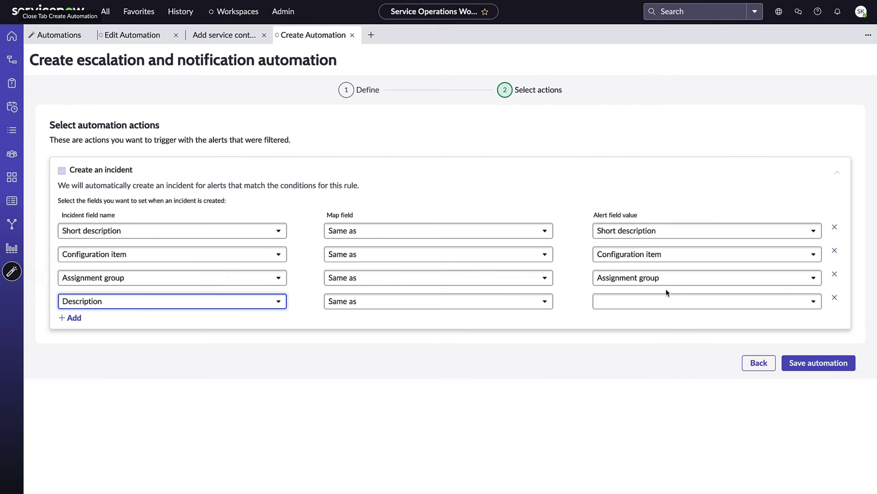
click(652, 303)
text(desc)
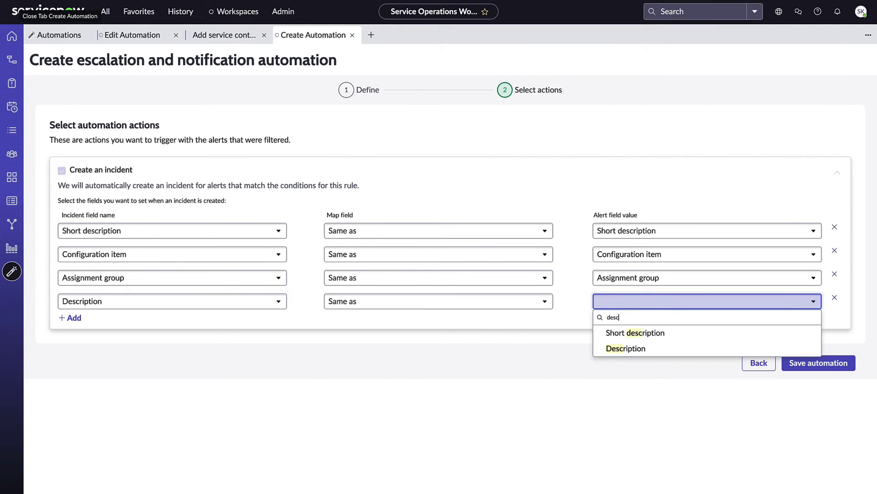
click(632, 353)
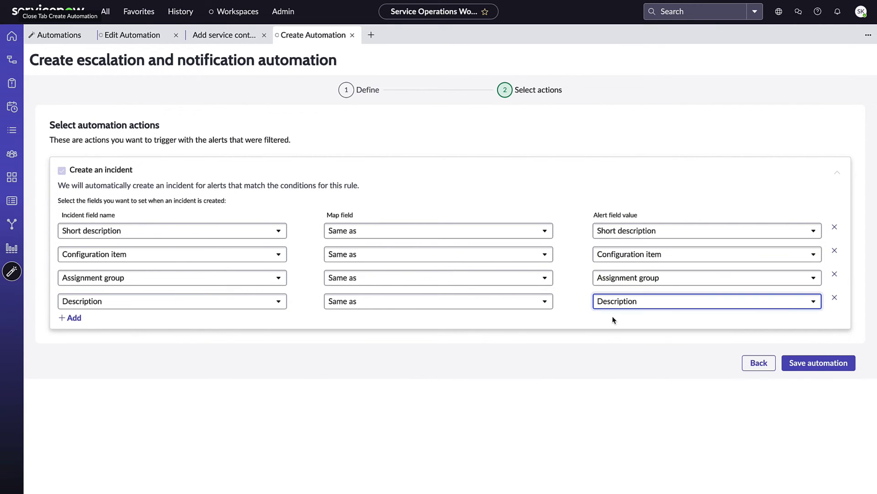
click(818, 362)
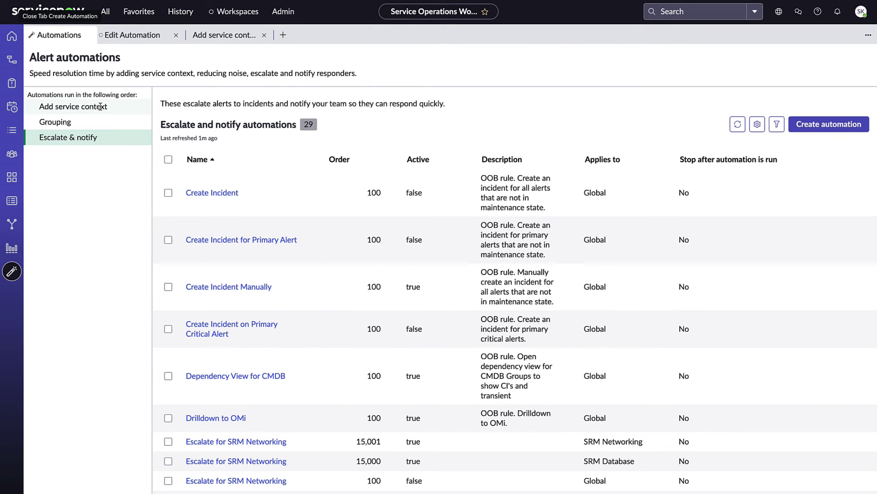
Open the Latency Grouping P1 grouping automation at its trigger definition.
click(93, 122)
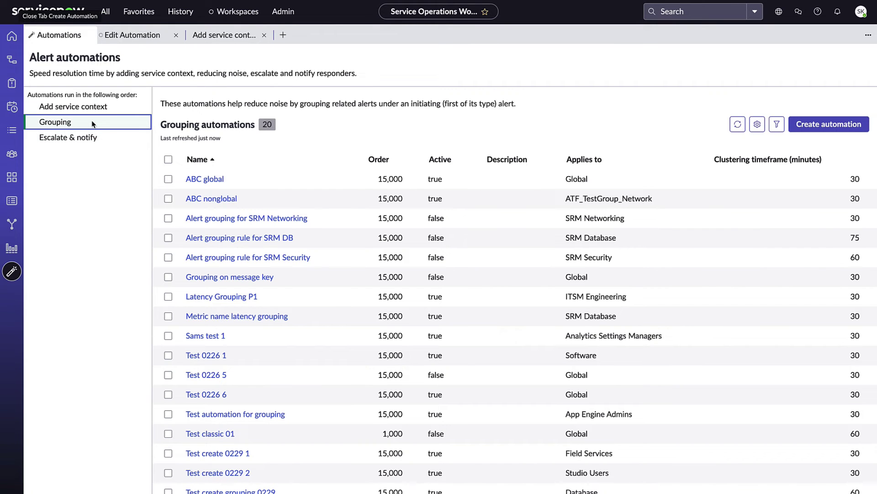
click(242, 297)
click(356, 117)
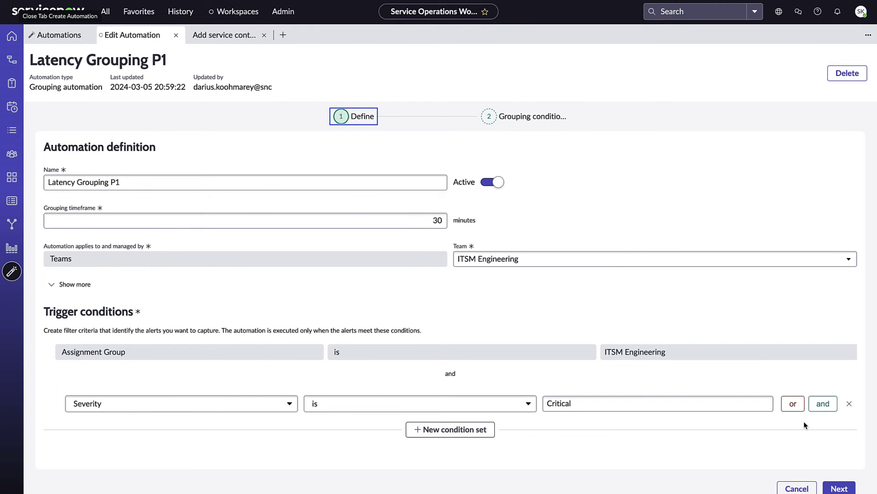
Add an AND trigger condition Metric name is latency to Latency Grouping P1.
click(823, 404)
click(260, 439)
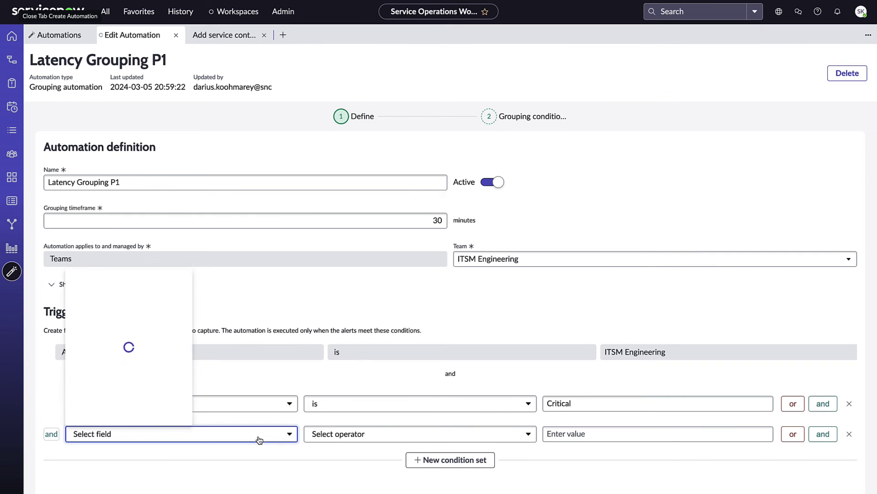
text(metric)
key(Return)
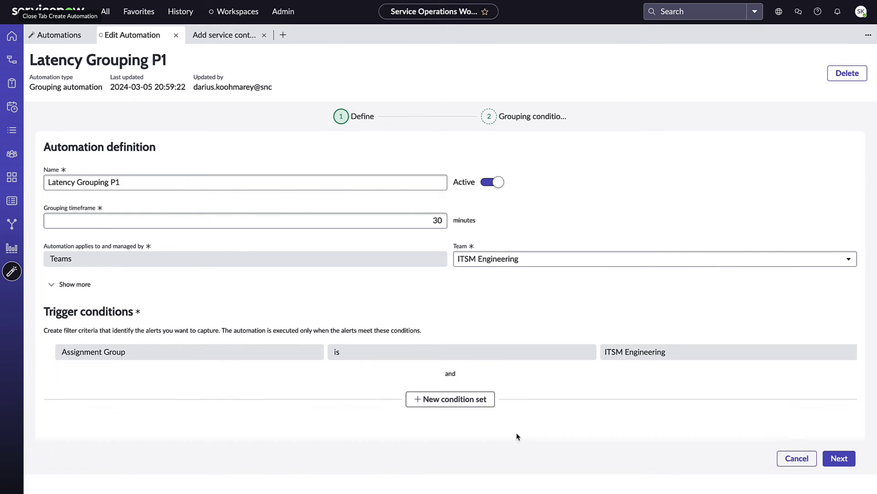
click(578, 434)
text(latency)
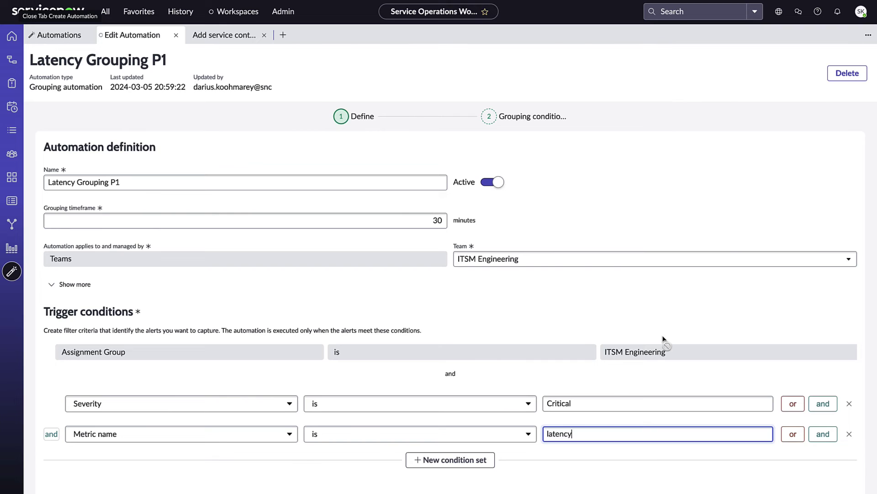
click(723, 286)
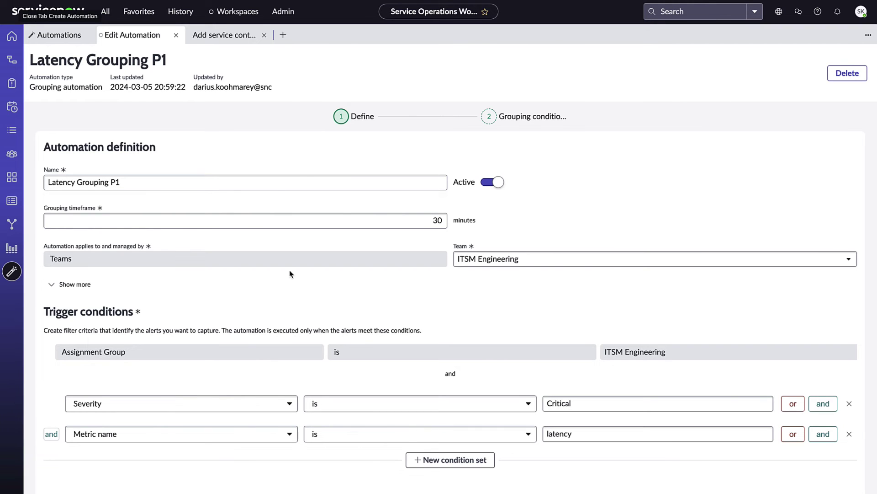
click(58, 36)
Show the Escalate & notify automations and scroll down the list.
click(87, 138)
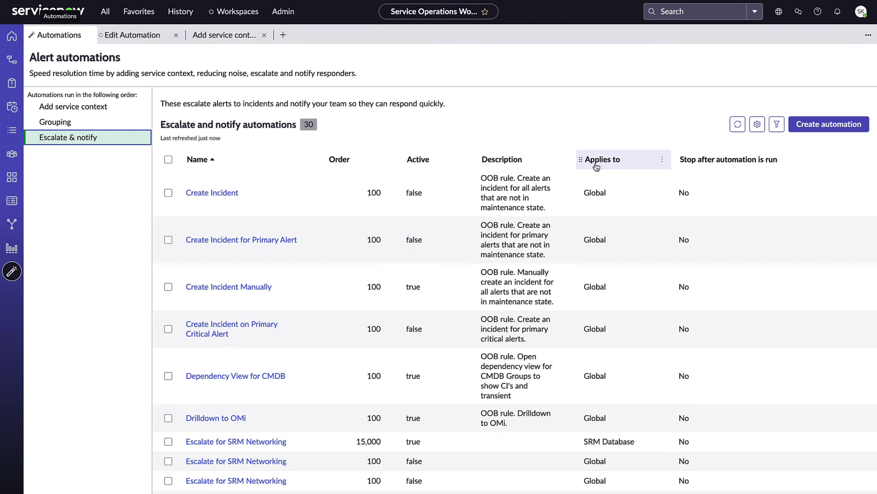
scroll(595, 233, down, 1)
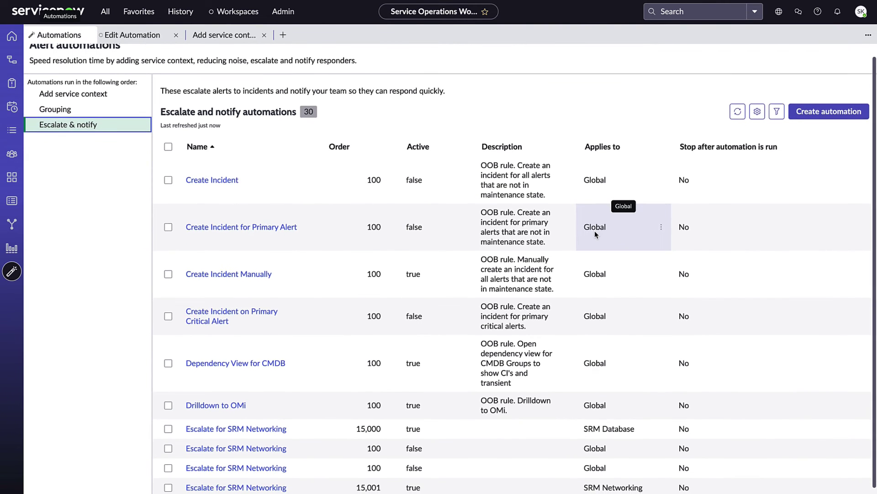
scroll(592, 326, down, 1)
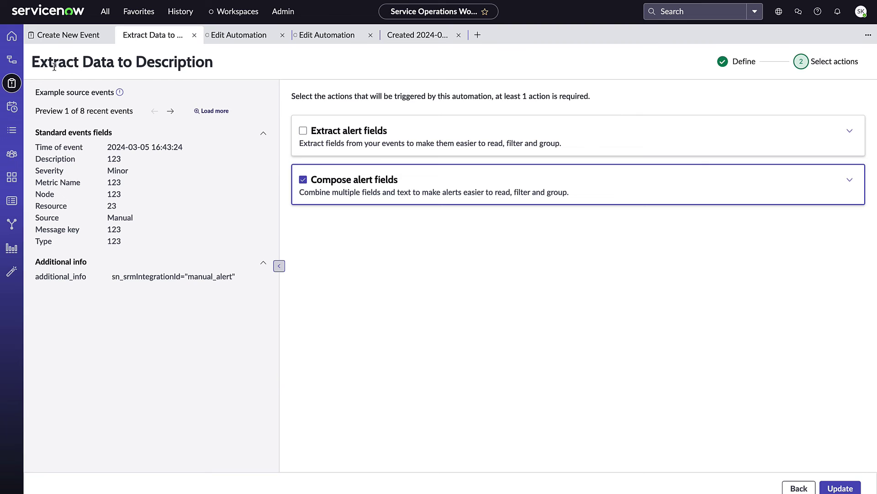
Review the expanded Compose alert fields, then view the Location San Diego Escalation automation.
drag(48, 64, 198, 64)
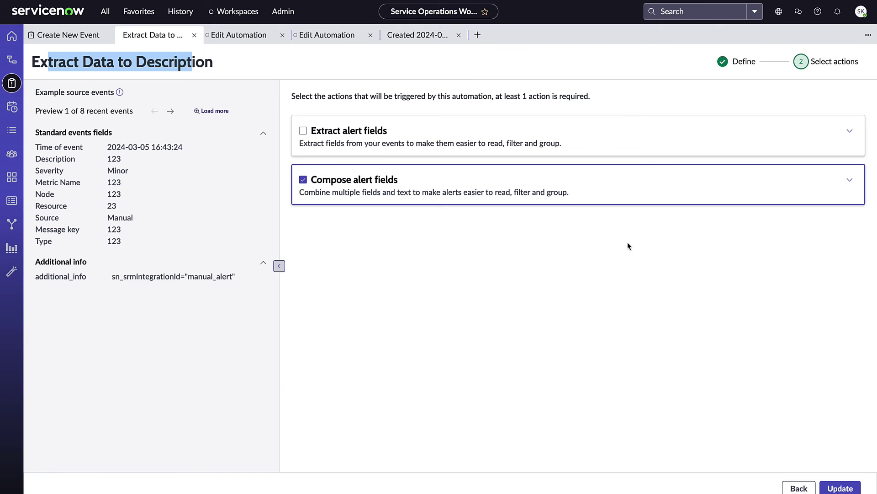
click(849, 179)
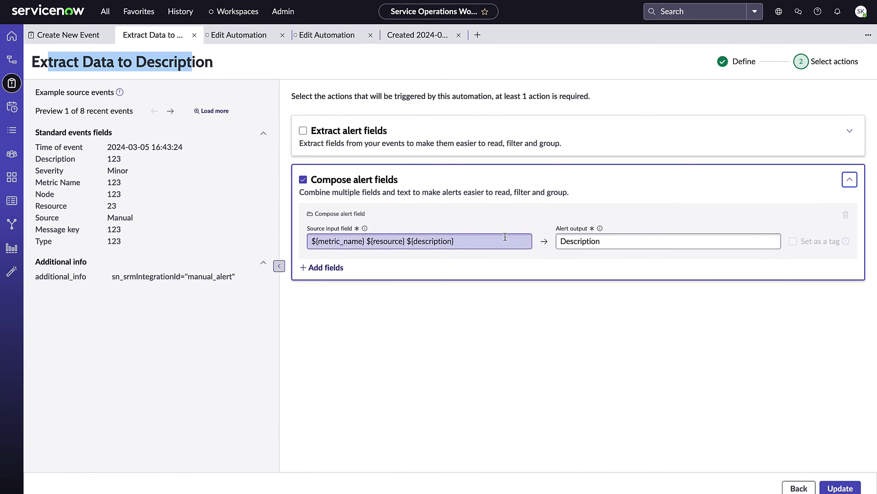
click(248, 37)
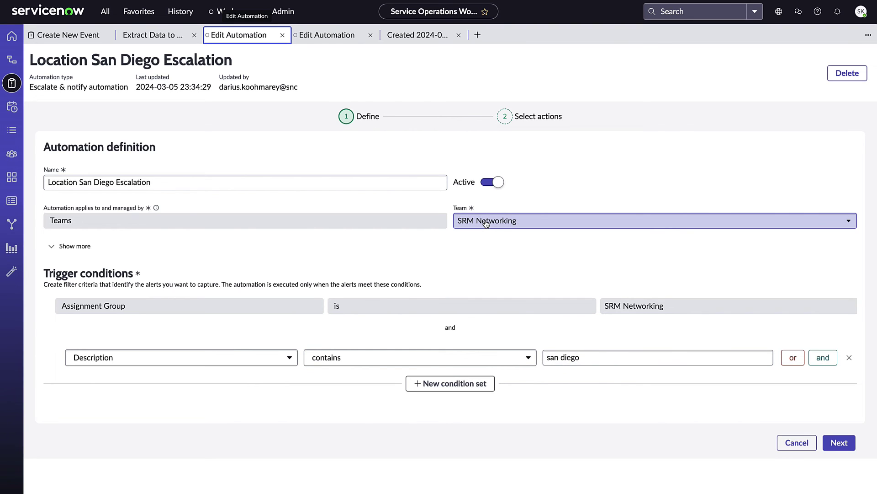
Check the Location San Diego Escalation actions, then view SRM Networking - Location Grouping.
click(843, 443)
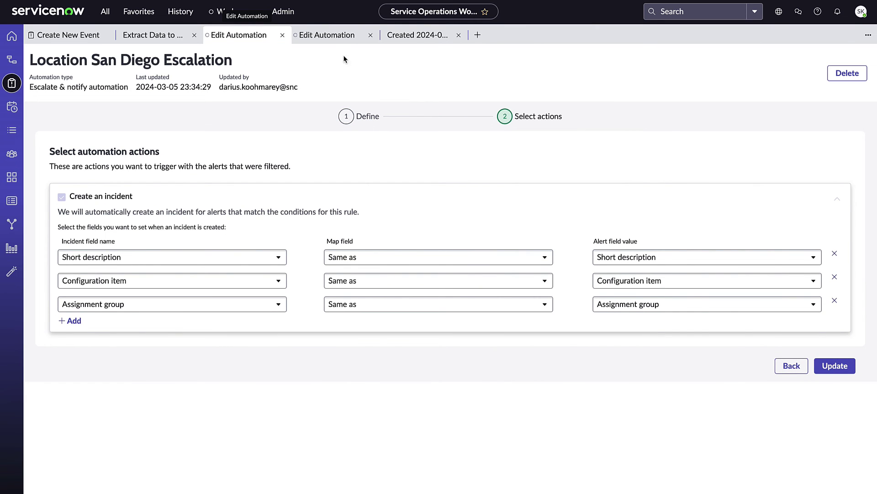
click(332, 38)
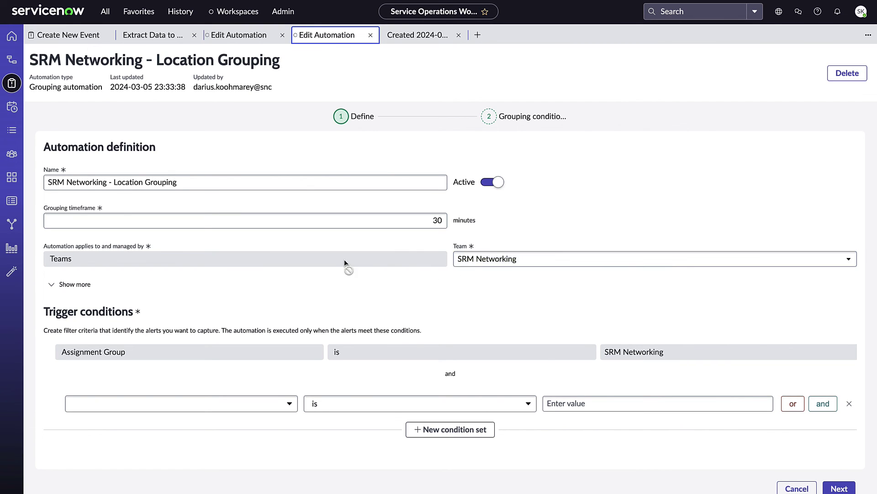
Advance to SRM Networking - Location Grouping's grouping conditions, exact match on Alert CI Location.
click(839, 487)
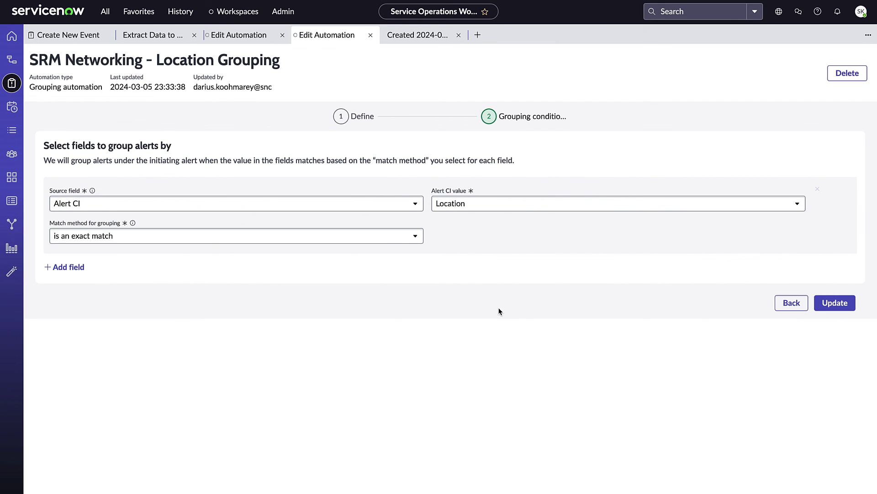
click(428, 40)
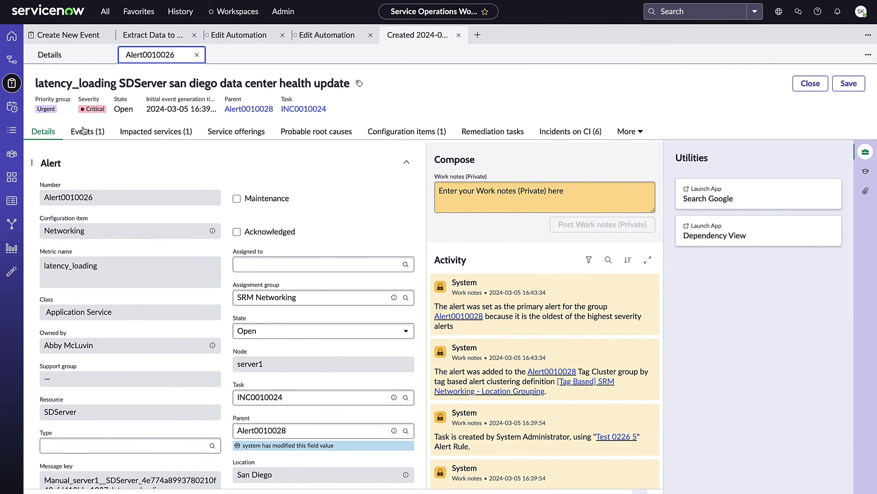
drag(54, 234, 91, 234)
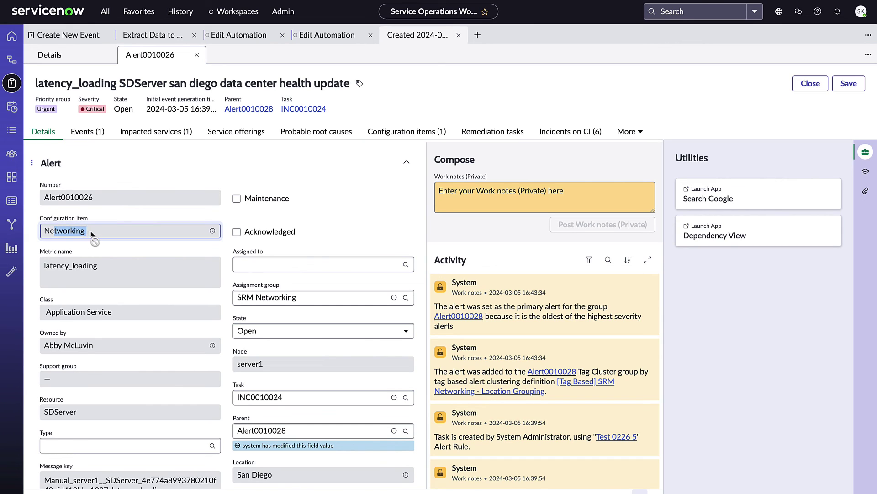
click(99, 231)
drag(49, 266, 95, 267)
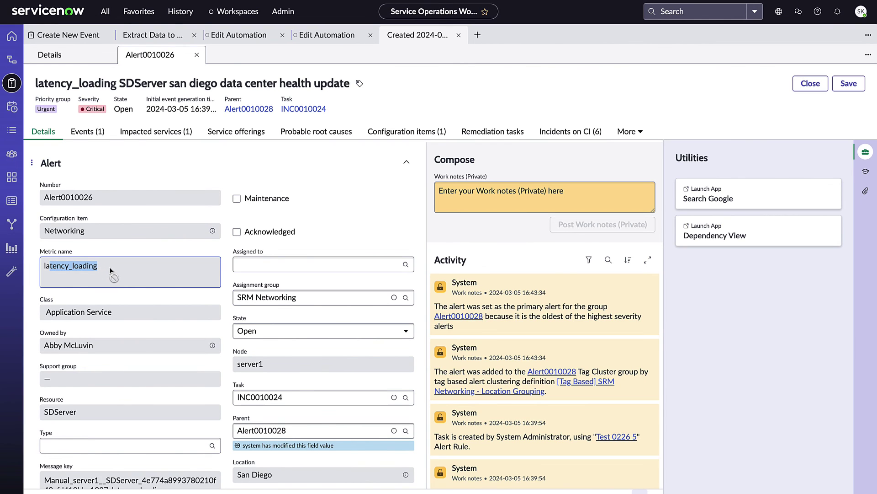
scroll(109, 267, down, 1)
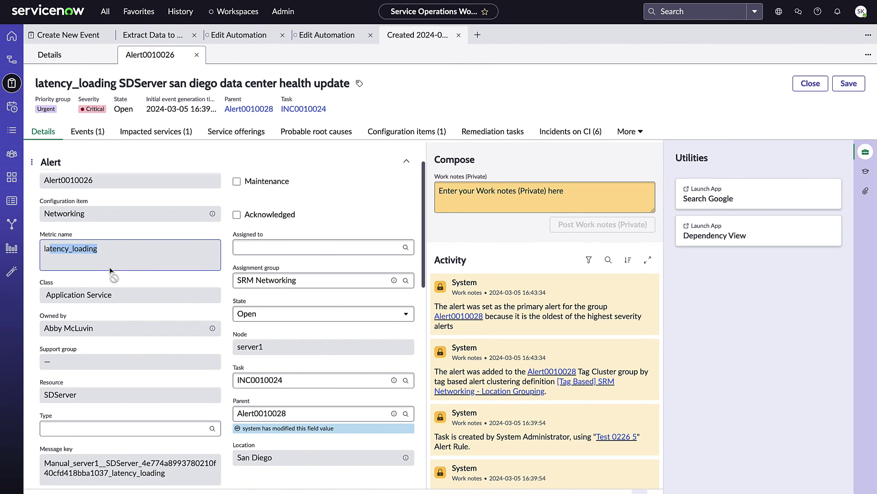
click(68, 399)
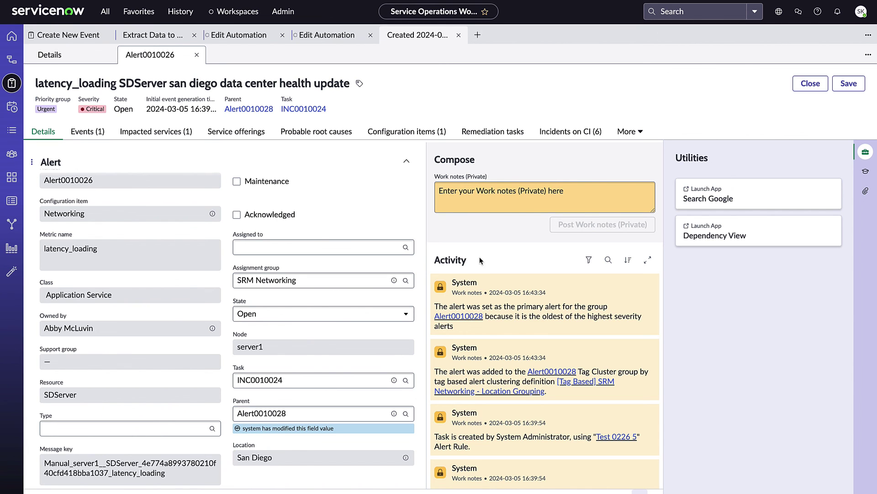
scroll(527, 377, down, 3)
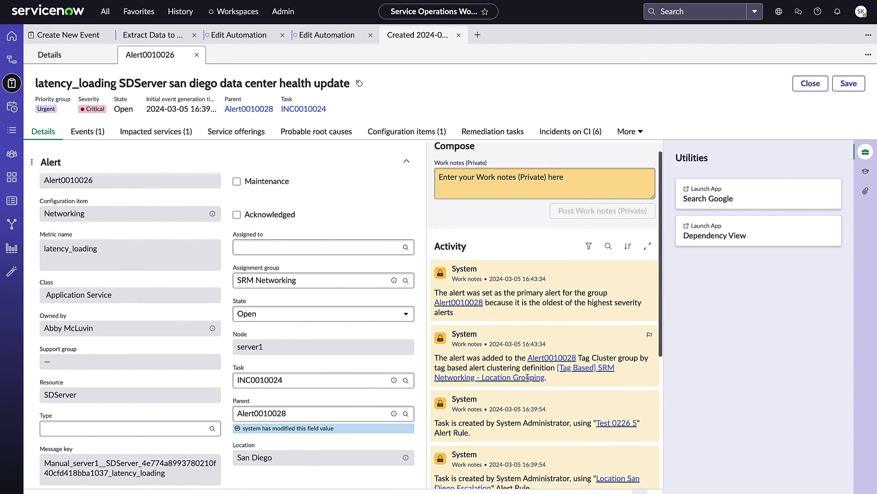
scroll(527, 378, down, 2)
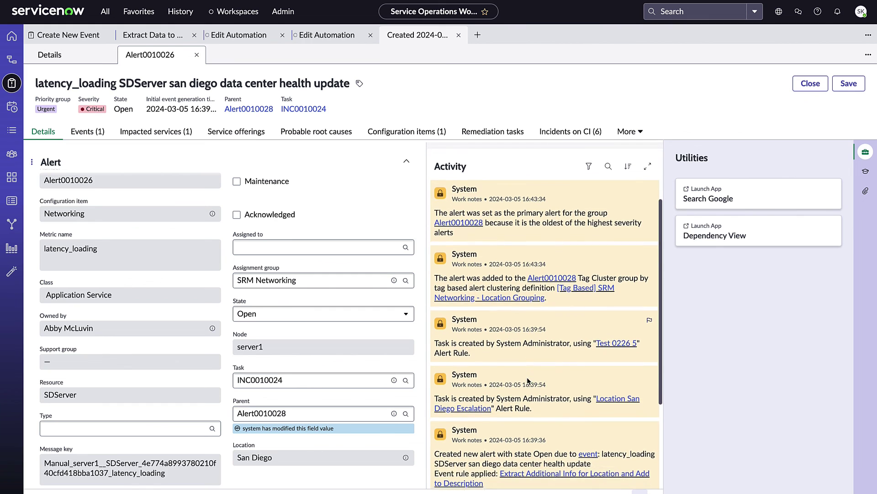
scroll(527, 377, down, 1)
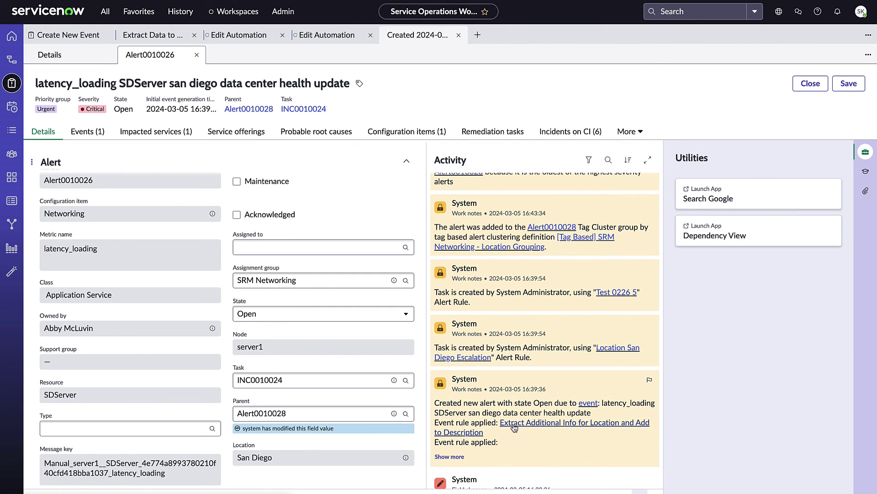
scroll(580, 425, up, 3)
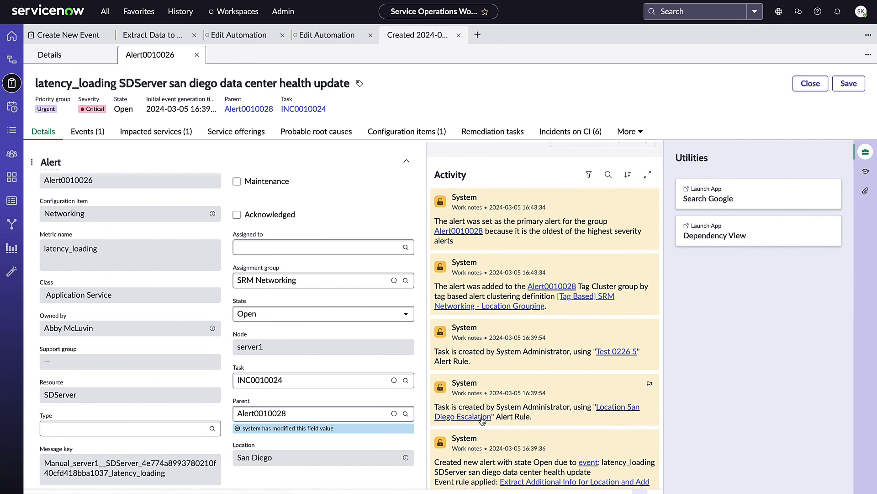
scroll(560, 403, up, 2)
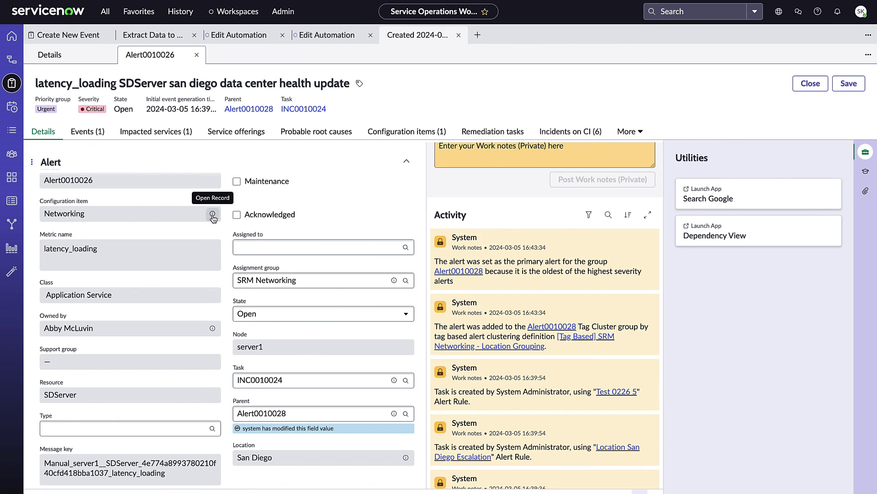
scroll(527, 326, up, 1)
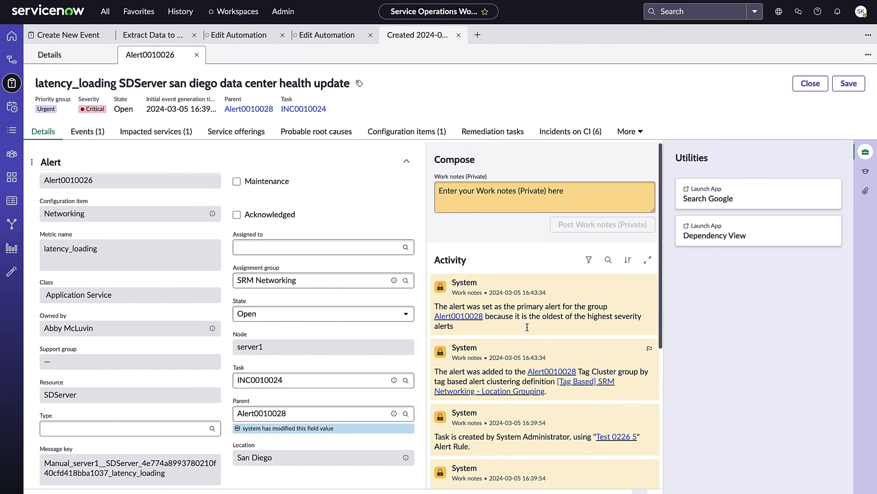